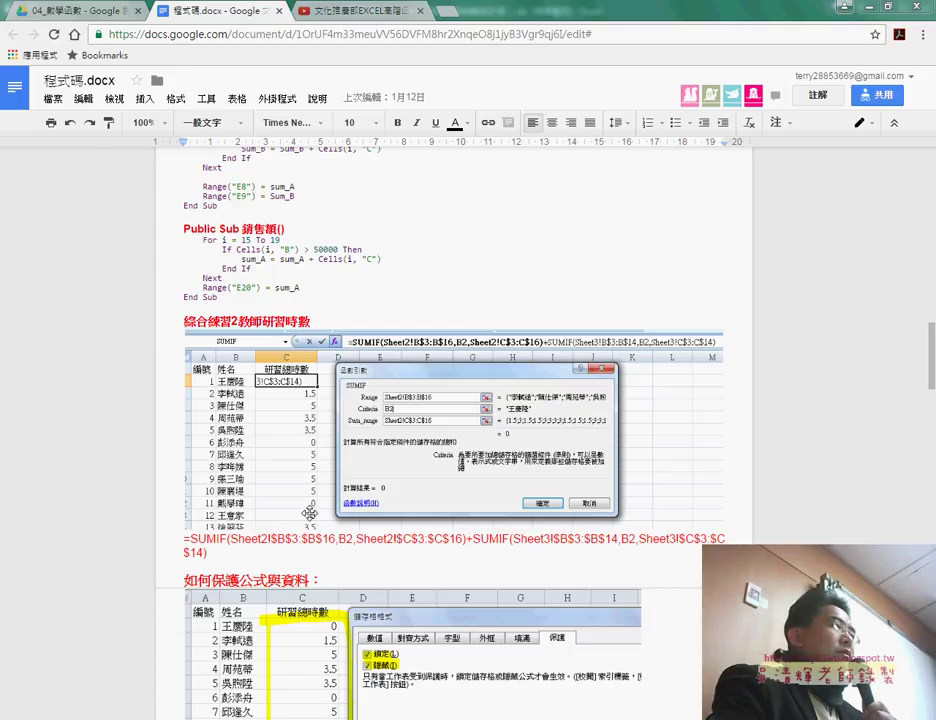
Scroll the notes document down to the 如何保護公式與資料 section.
{"action": "left_click", "coordinate": [371, 561]}
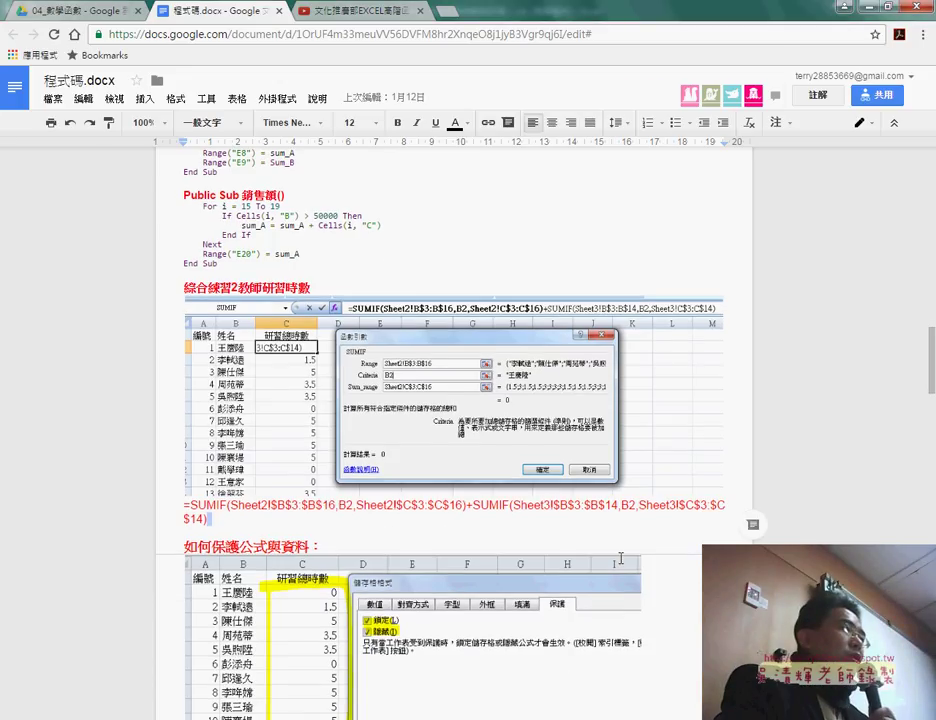
{"action": "scroll", "coordinate": [302, 343], "scroll_direction": "down", "scroll_amount": 5}
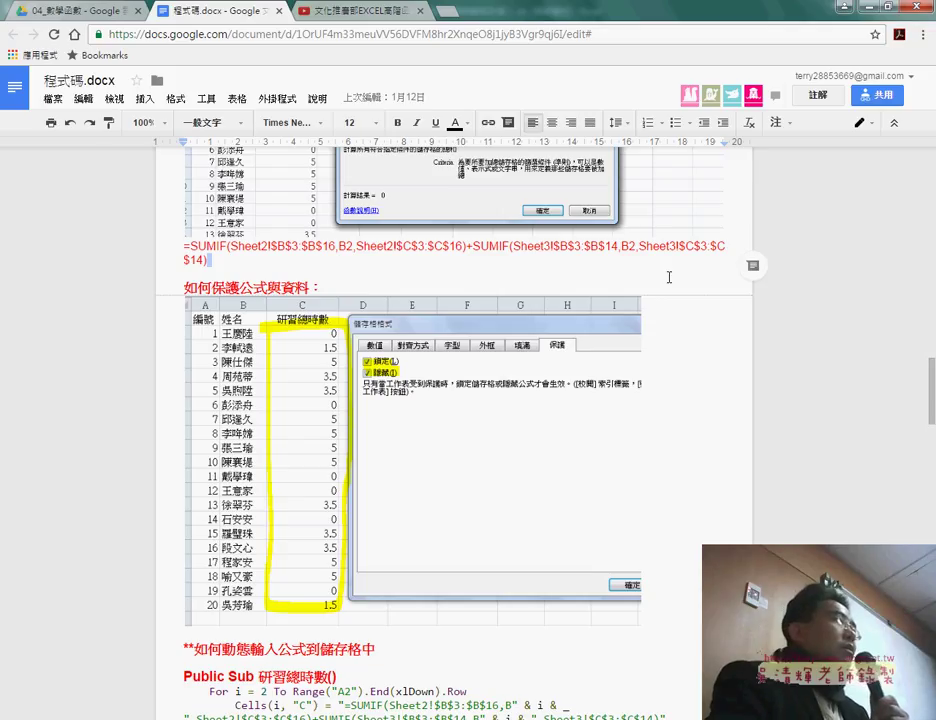
Switch to the teacher training-hours workbook in Excel and select formula cells C2:C21.
{"action": "key", "text": "alt+Tab"}
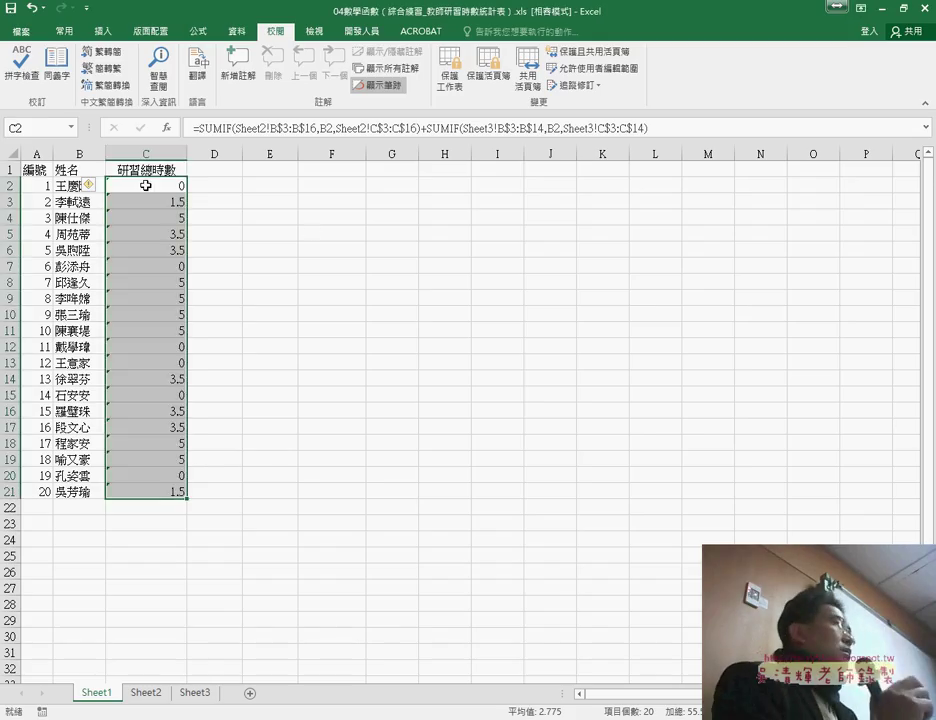
{"action": "left_click_drag", "start_coordinate": [146, 185], "coordinate": [143, 492]}
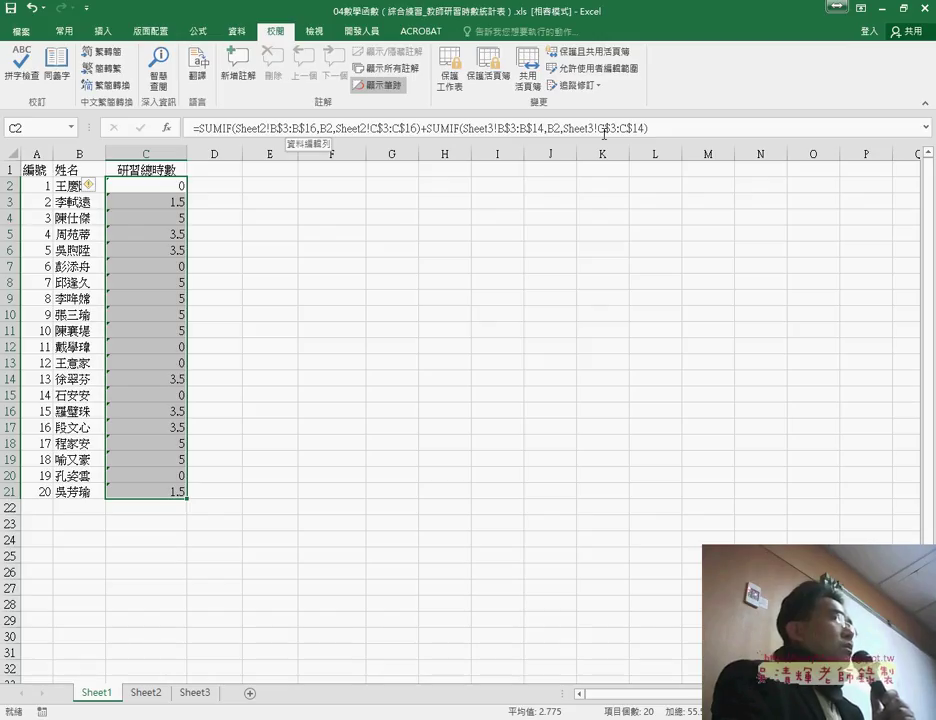
Tick both Locked and Hidden in the Format Cells Protection settings for C2:C21.
{"action": "right_click", "coordinate": [184, 330]}
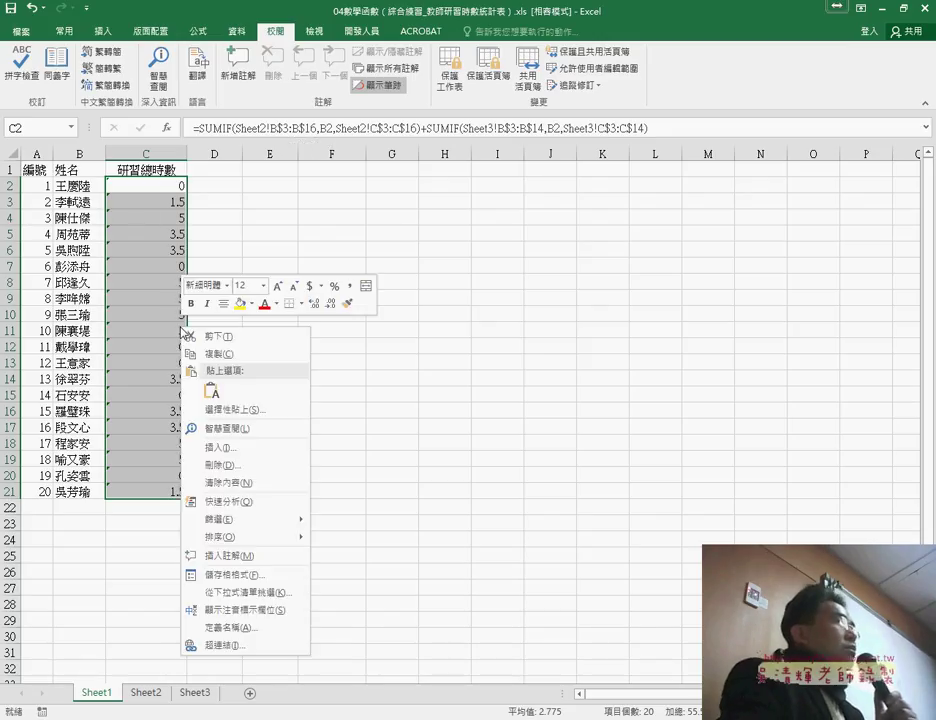
{"action": "left_click", "coordinate": [230, 578]}
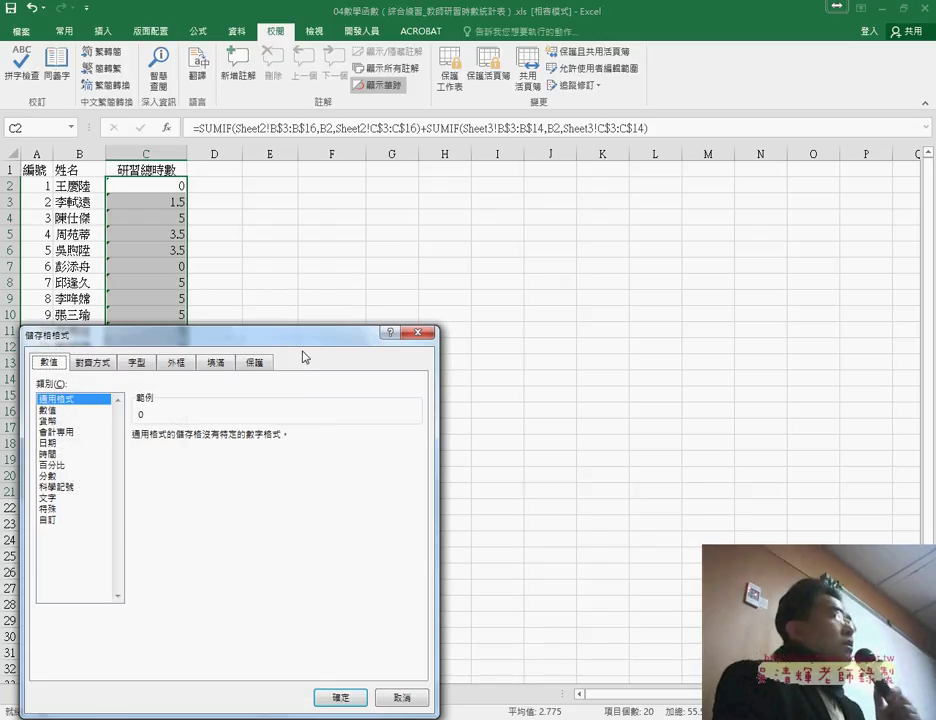
{"action": "left_click_drag", "start_coordinate": [304, 357], "coordinate": [497, 175]}
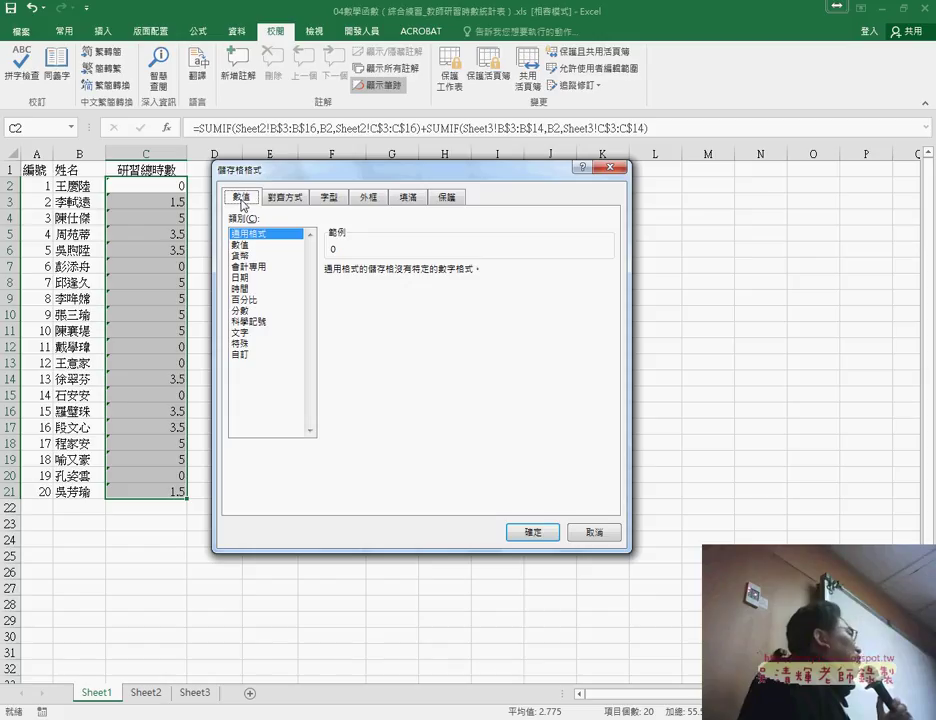
{"action": "left_click", "coordinate": [448, 198]}
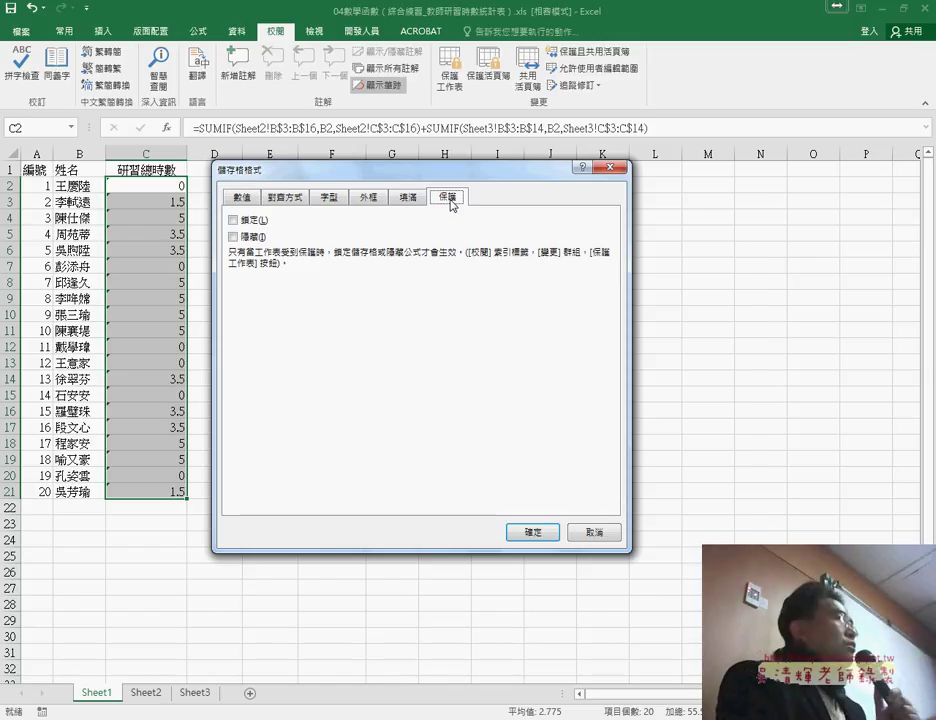
{"action": "left_click", "coordinate": [234, 221]}
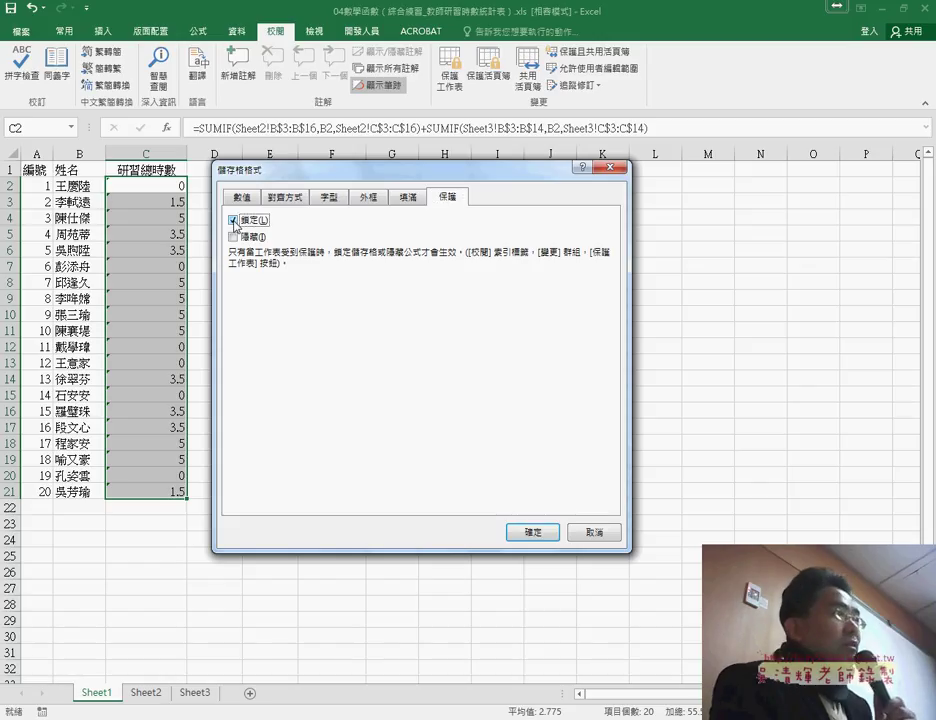
{"action": "left_click", "coordinate": [233, 238]}
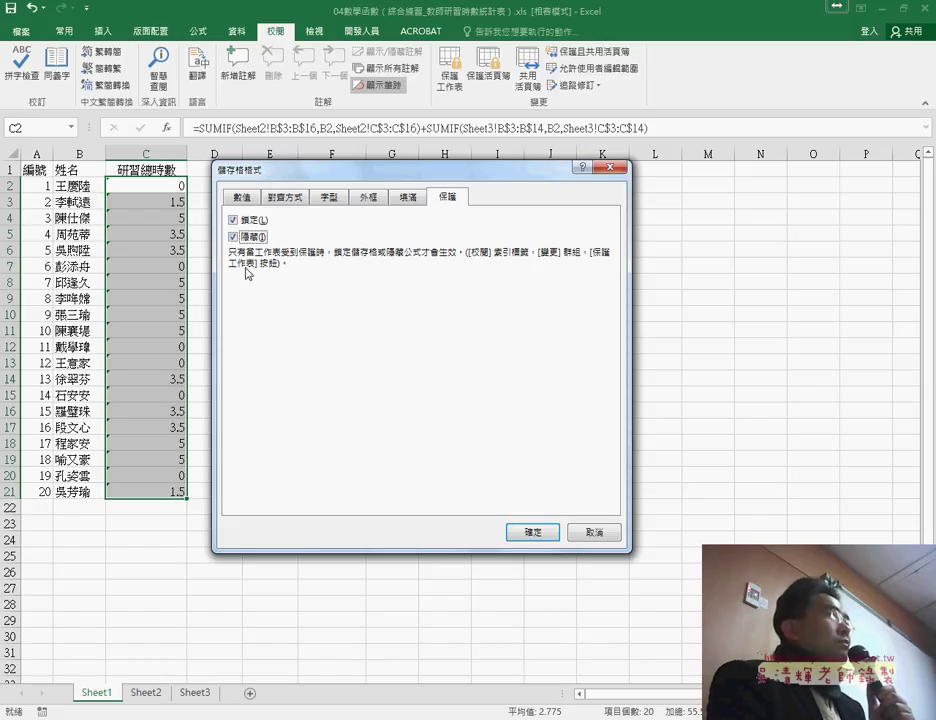
{"action": "left_click", "coordinate": [542, 530]}
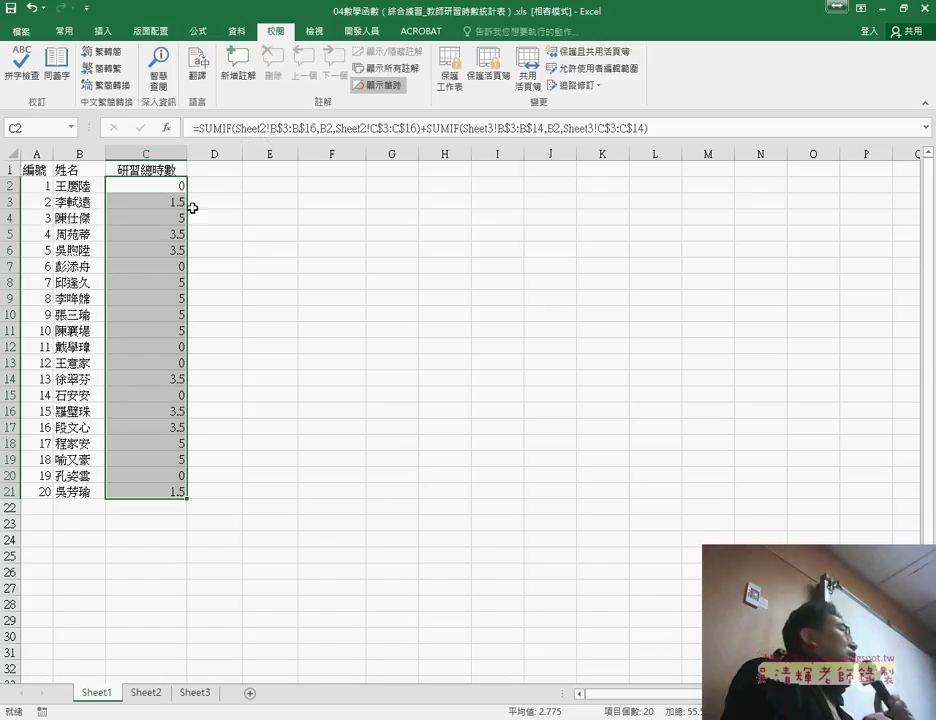
Protect Sheet1 with the default permissions, then select C2 to confirm its formula is hidden.
{"action": "left_click", "coordinate": [64, 30]}
{"action": "left_click", "coordinate": [279, 32]}
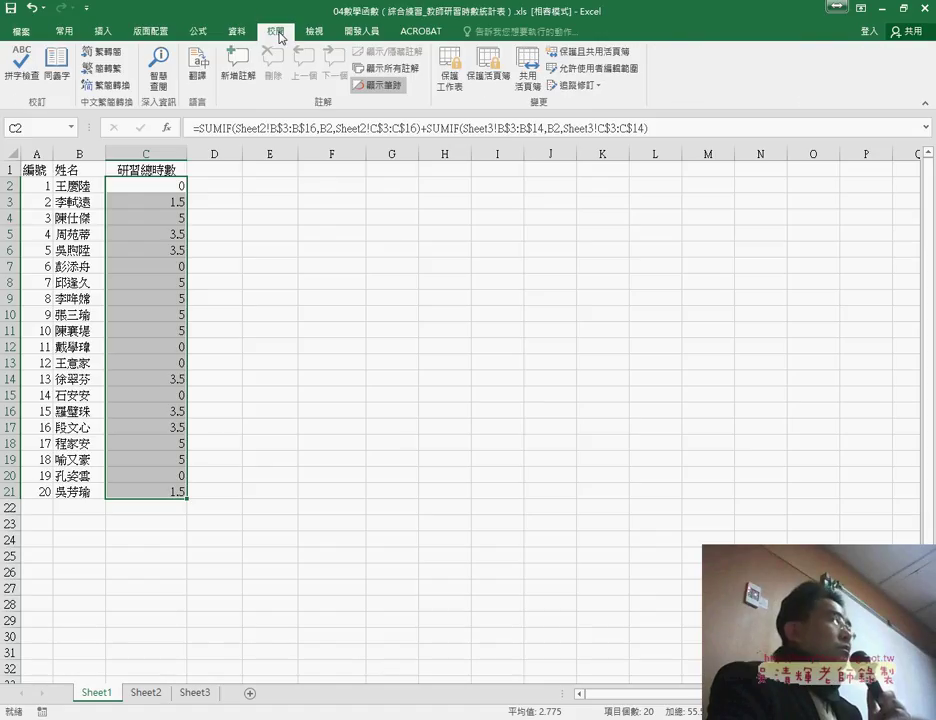
{"action": "left_click", "coordinate": [450, 77]}
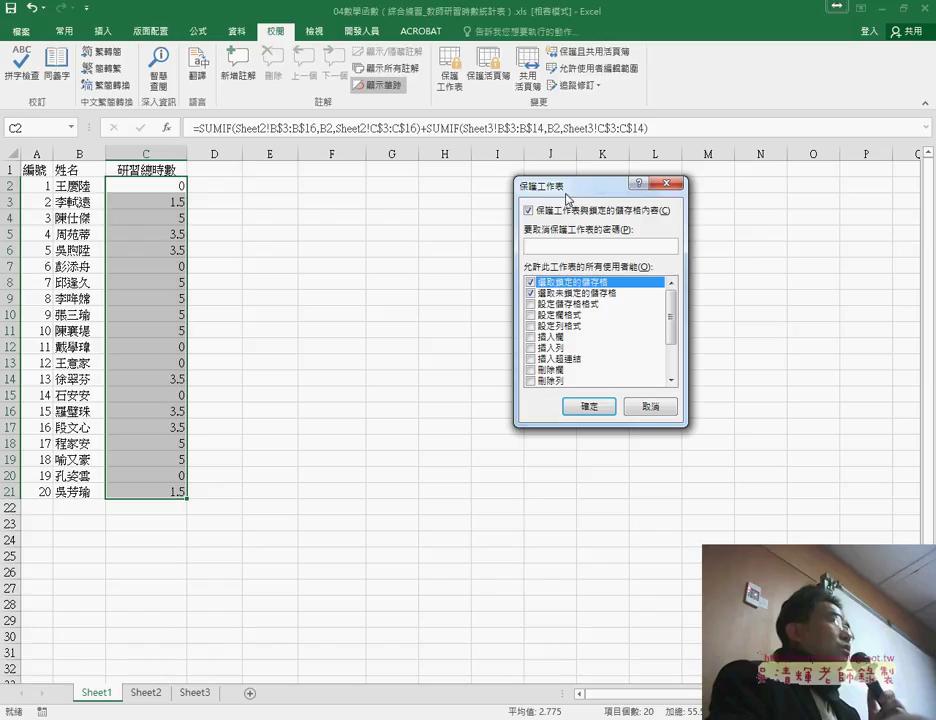
{"action": "left_click_drag", "start_coordinate": [567, 197], "coordinate": [242, 190]}
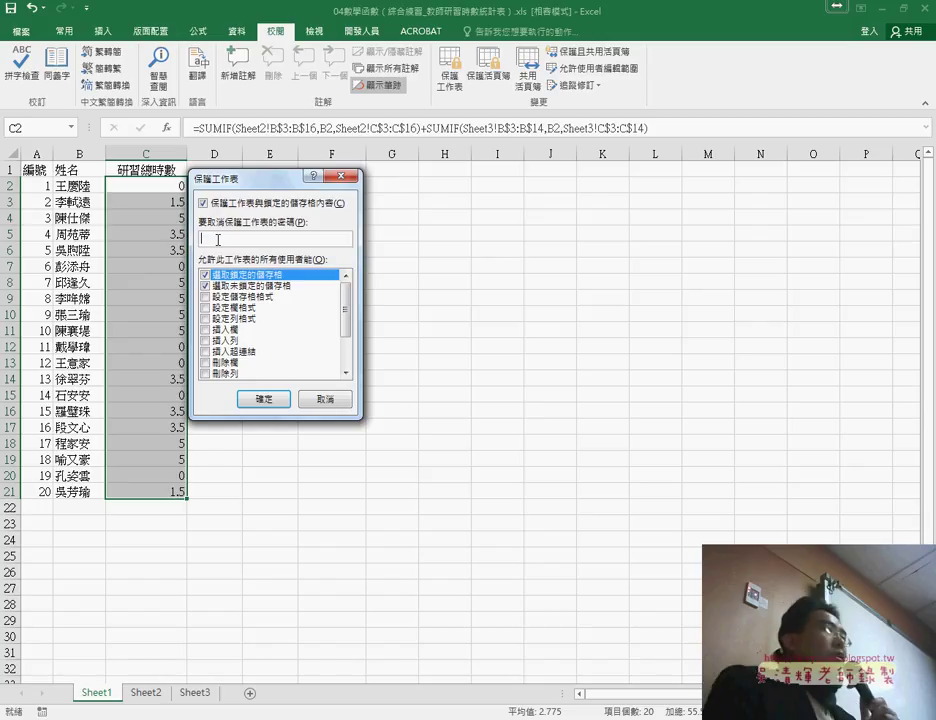
{"action": "left_click_drag", "start_coordinate": [285, 178], "coordinate": [343, 183]}
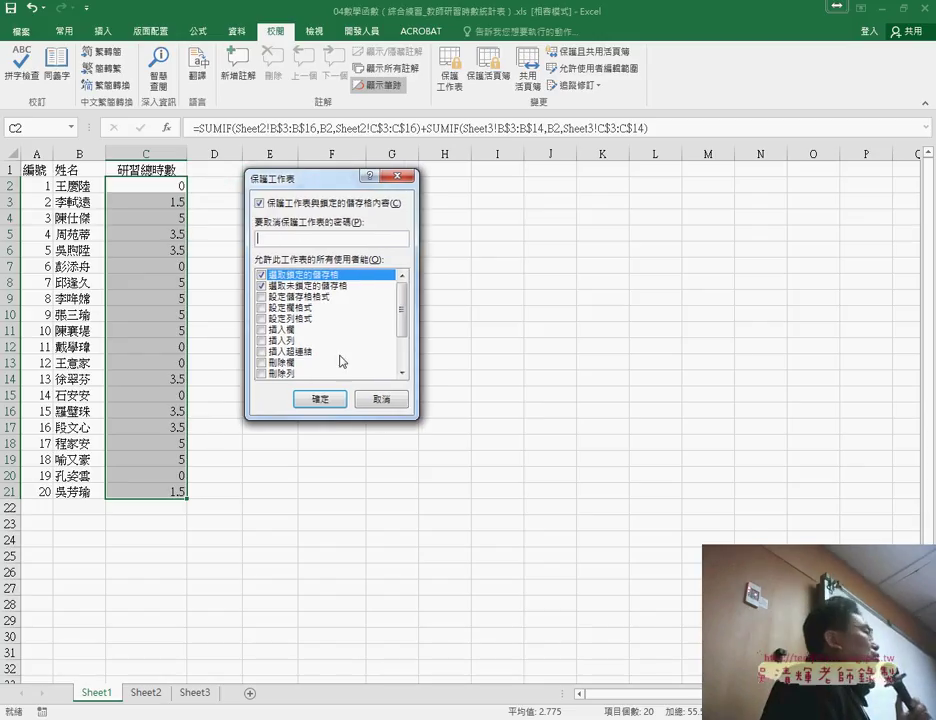
{"action": "left_click", "coordinate": [327, 399]}
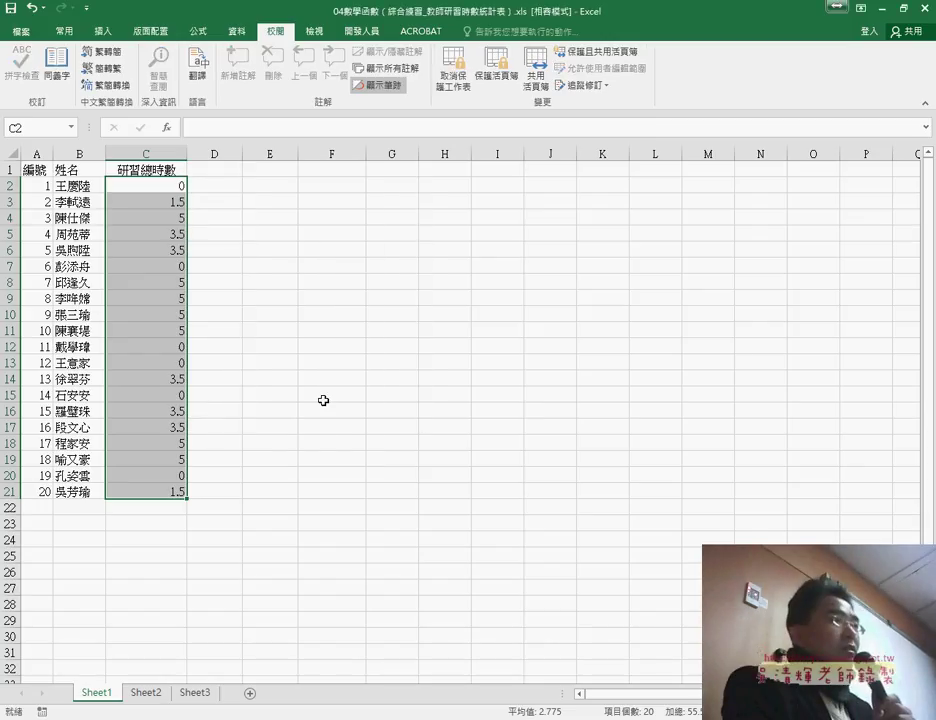
{"action": "left_click", "coordinate": [134, 184]}
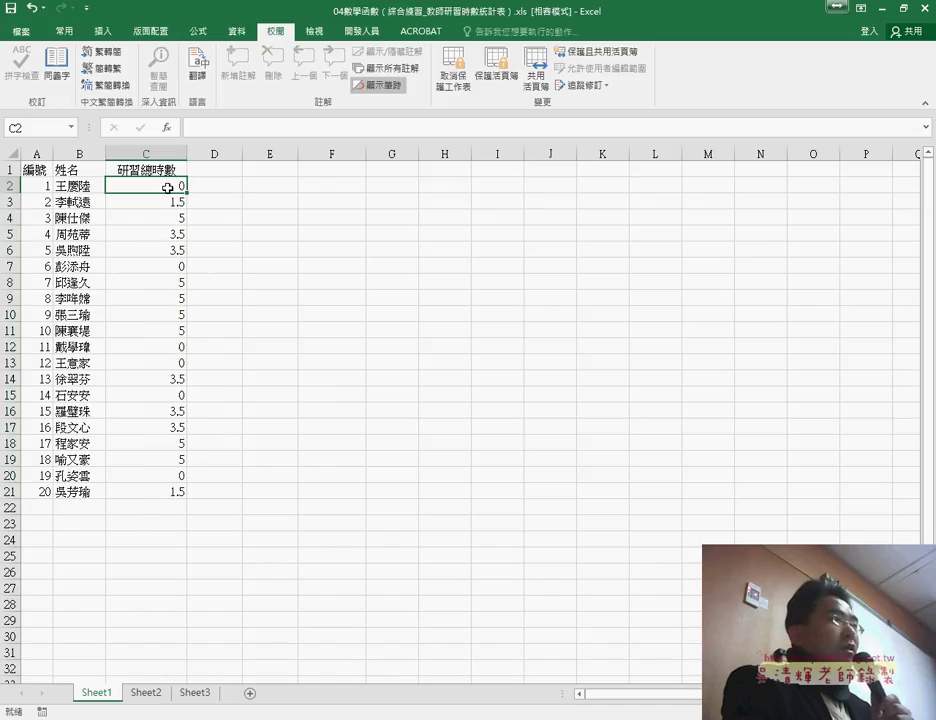
{"action": "left_click", "coordinate": [203, 138]}
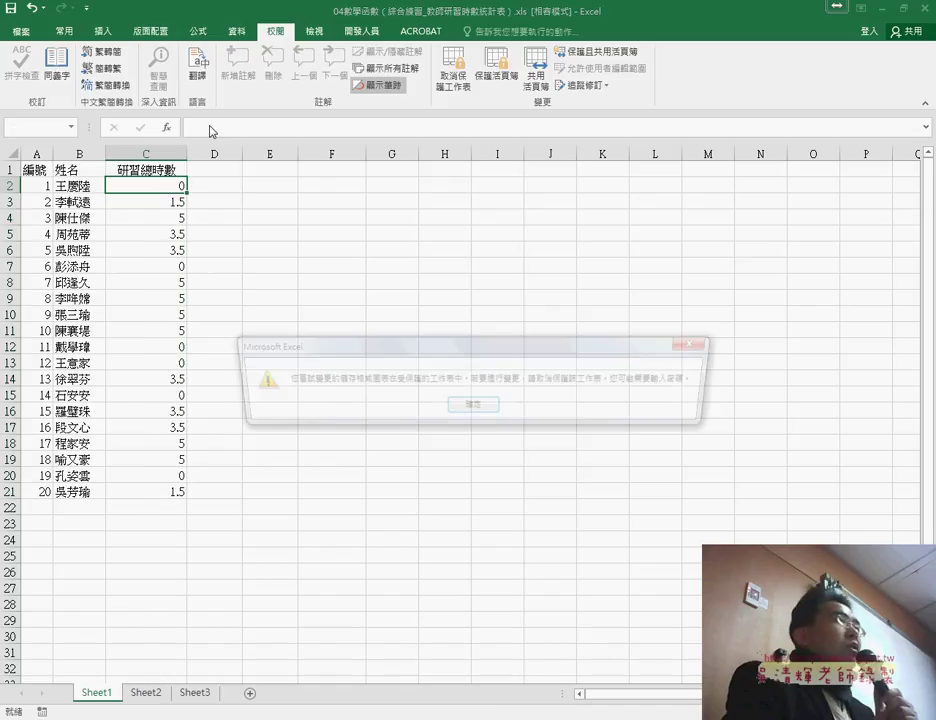
{"action": "left_click", "coordinate": [485, 414]}
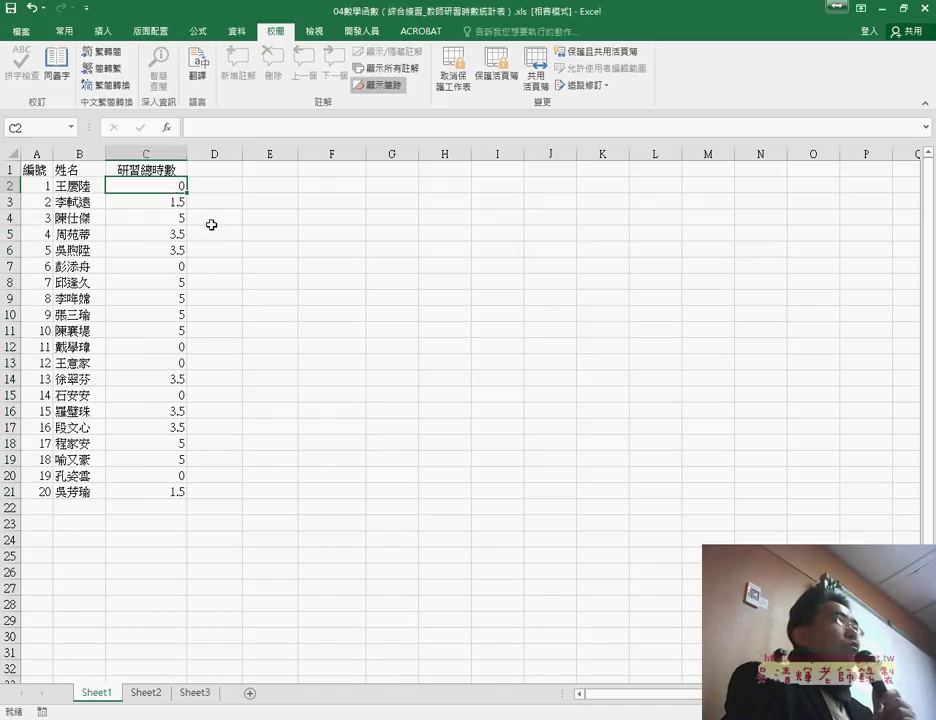
{"action": "double_click", "coordinate": [176, 187]}
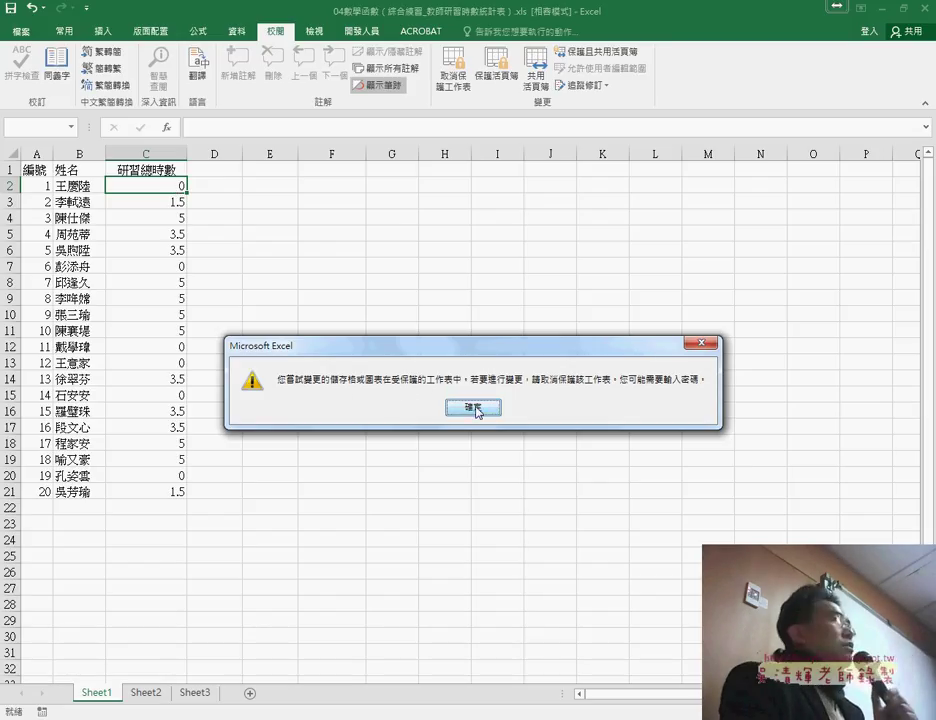
{"action": "left_click", "coordinate": [479, 407]}
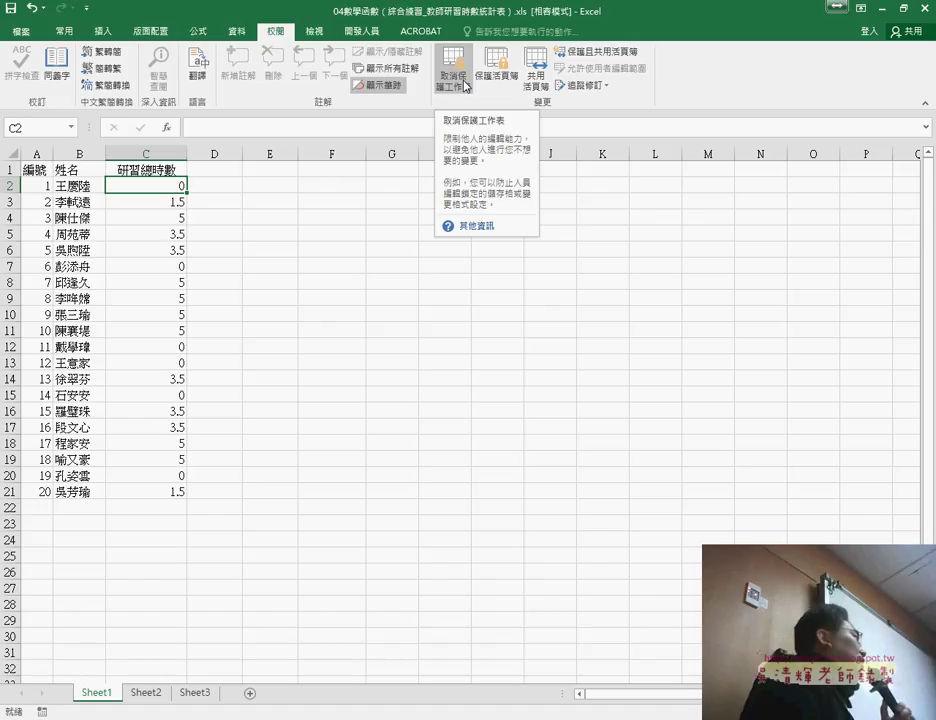
Remove the protection from Sheet1 on the Review tab.
{"action": "left_click", "coordinate": [68, 34]}
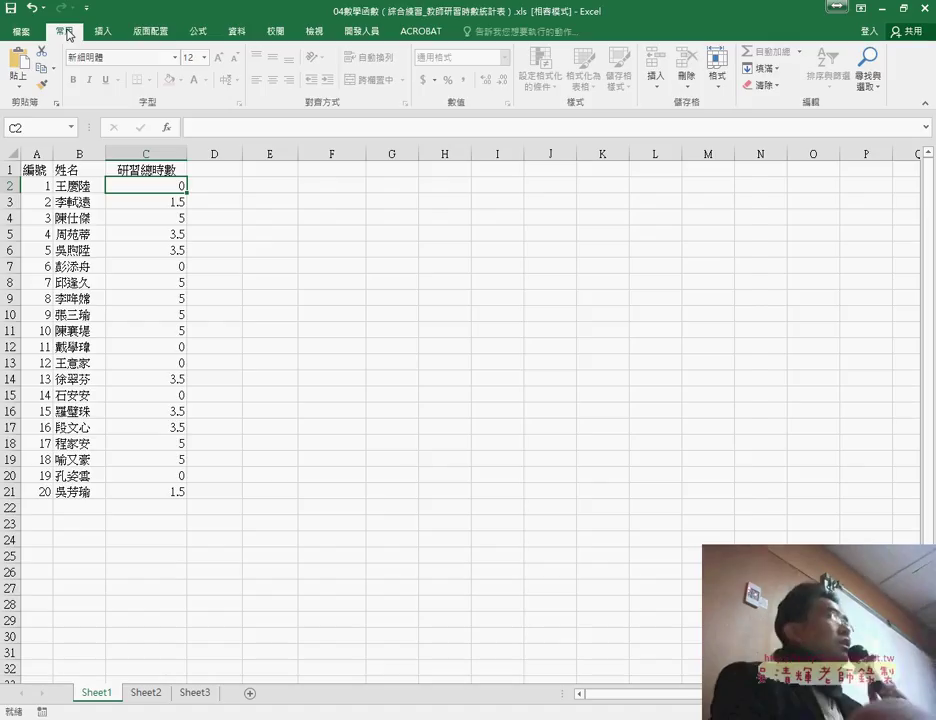
{"action": "left_click", "coordinate": [275, 33]}
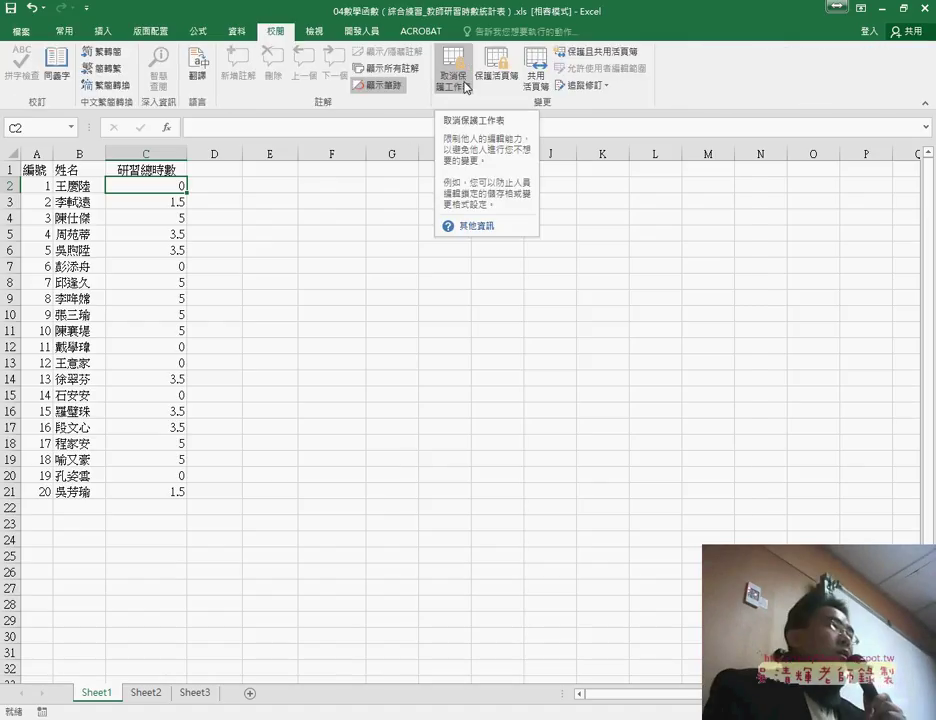
{"action": "left_click", "coordinate": [465, 87]}
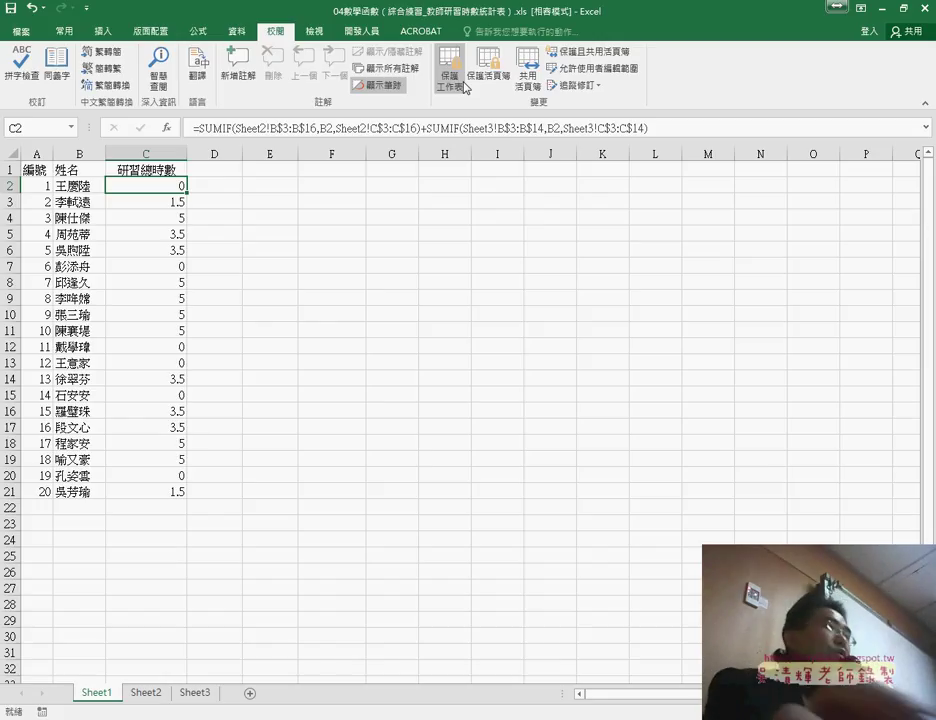
Re-protect the sheet with a password and try editing C2 to trigger the warning.
{"action": "left_click", "coordinate": [464, 86]}
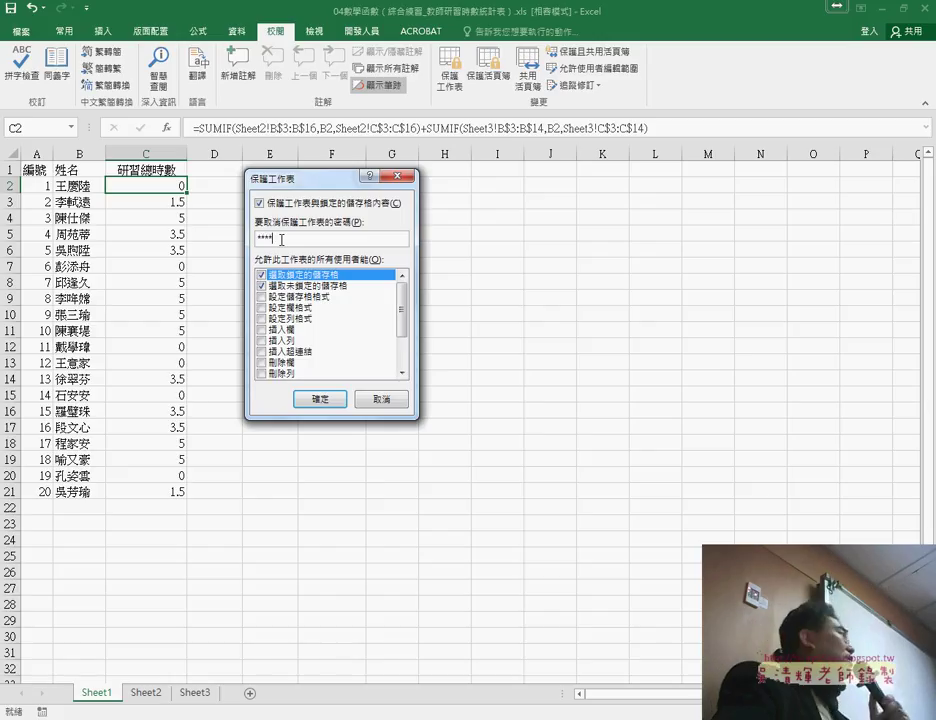
{"action": "left_click", "coordinate": [322, 403]}
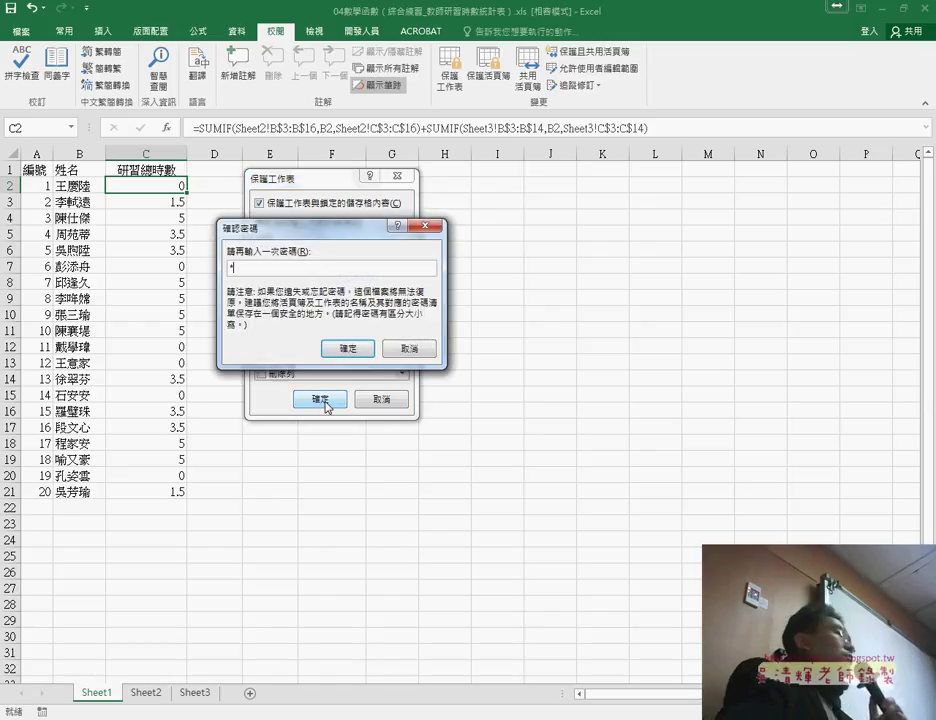
{"action": "key", "text": "Return"}
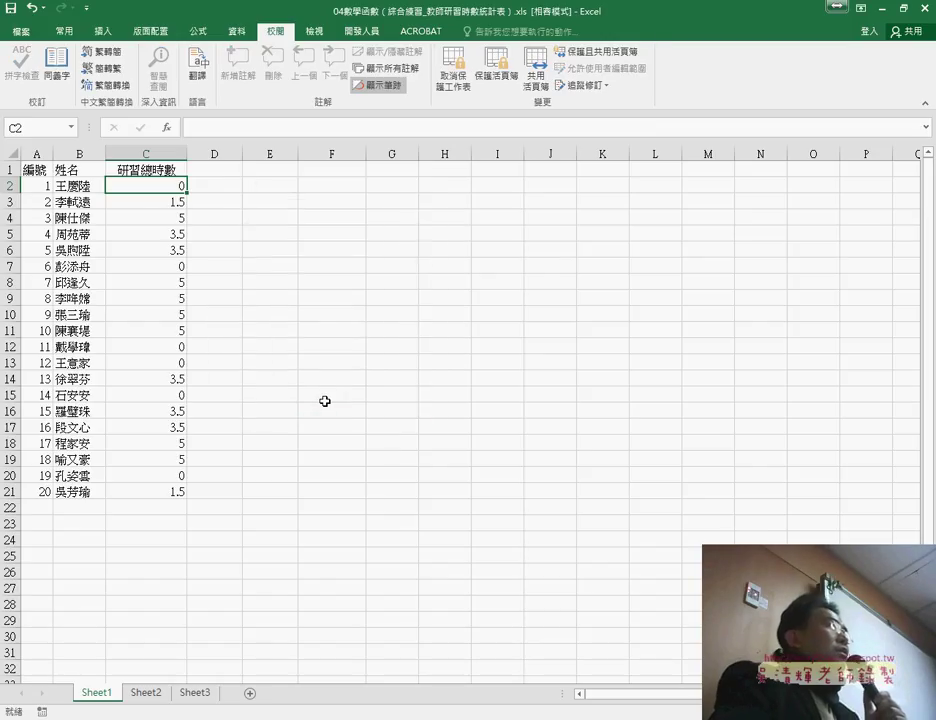
{"action": "double_click", "coordinate": [161, 190]}
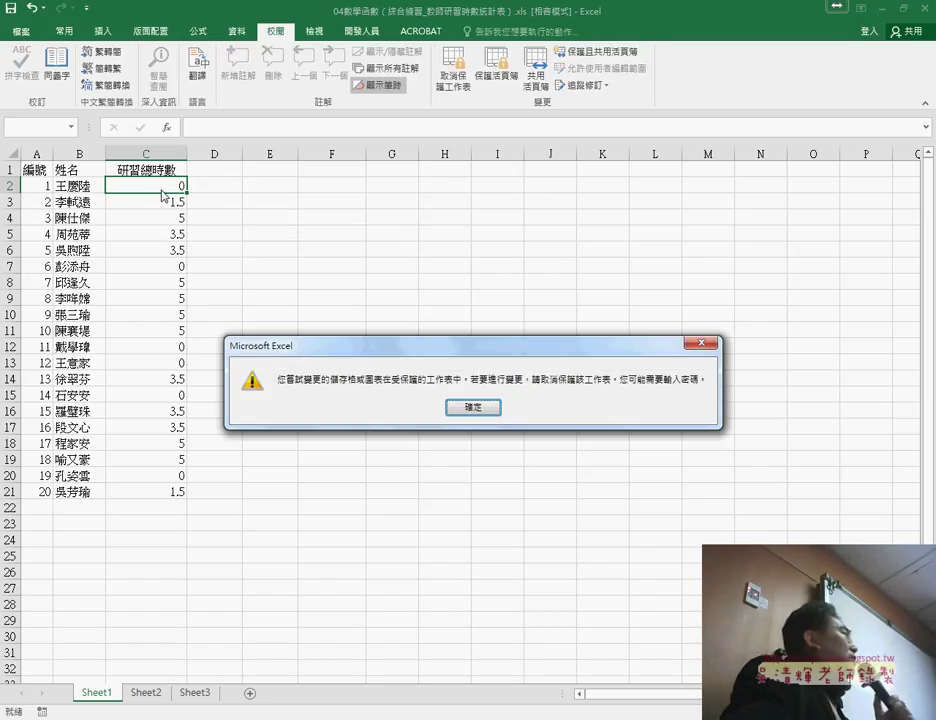
Dismiss the warning and attempt Unprotect Sheet, which fails with an incorrect-password warning.
{"action": "left_click", "coordinate": [481, 418]}
{"action": "left_click", "coordinate": [157, 203]}
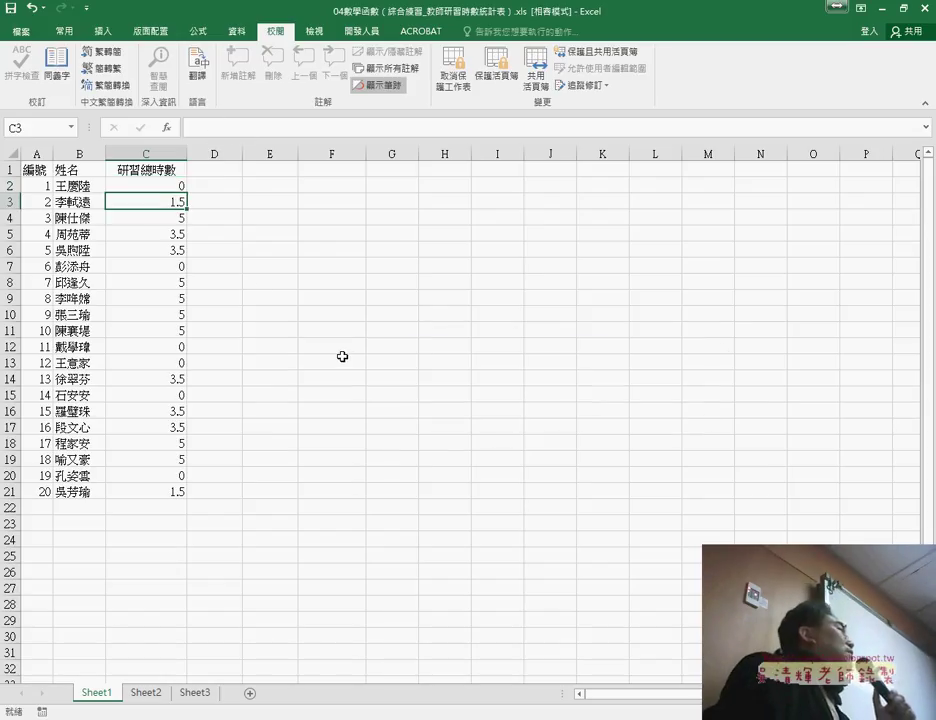
{"action": "left_click", "coordinate": [57, 31]}
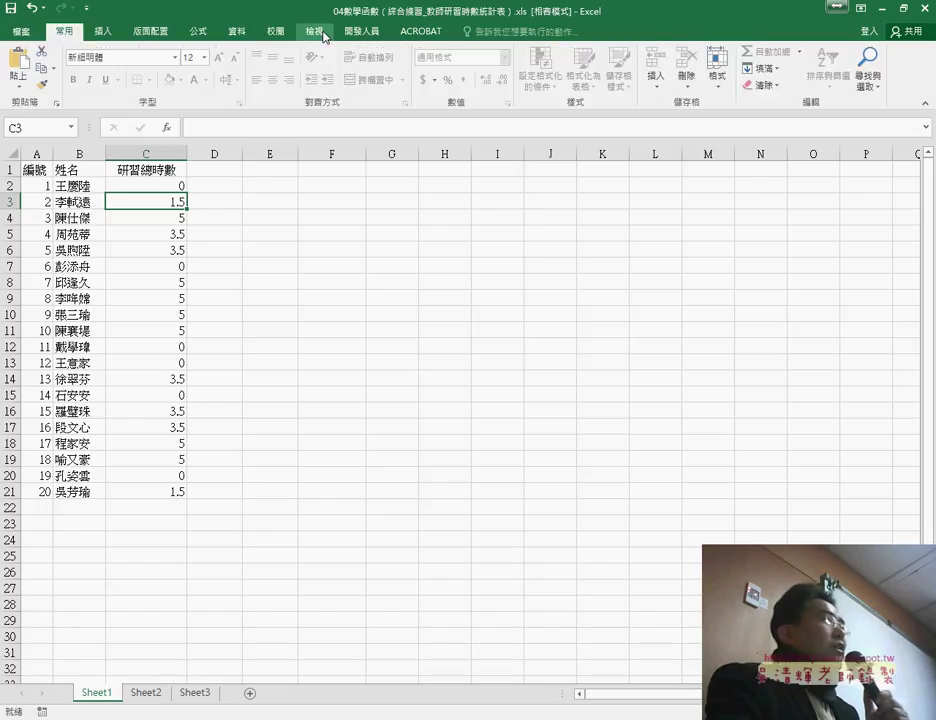
{"action": "left_click", "coordinate": [275, 31]}
{"action": "left_click", "coordinate": [449, 85]}
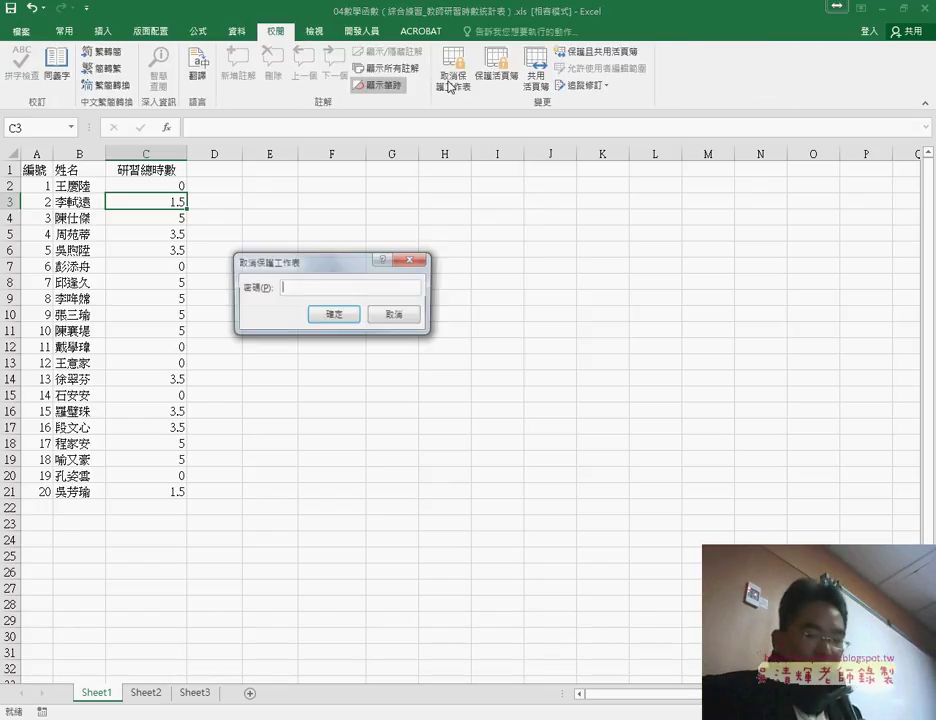
{"action": "left_click", "coordinate": [338, 313]}
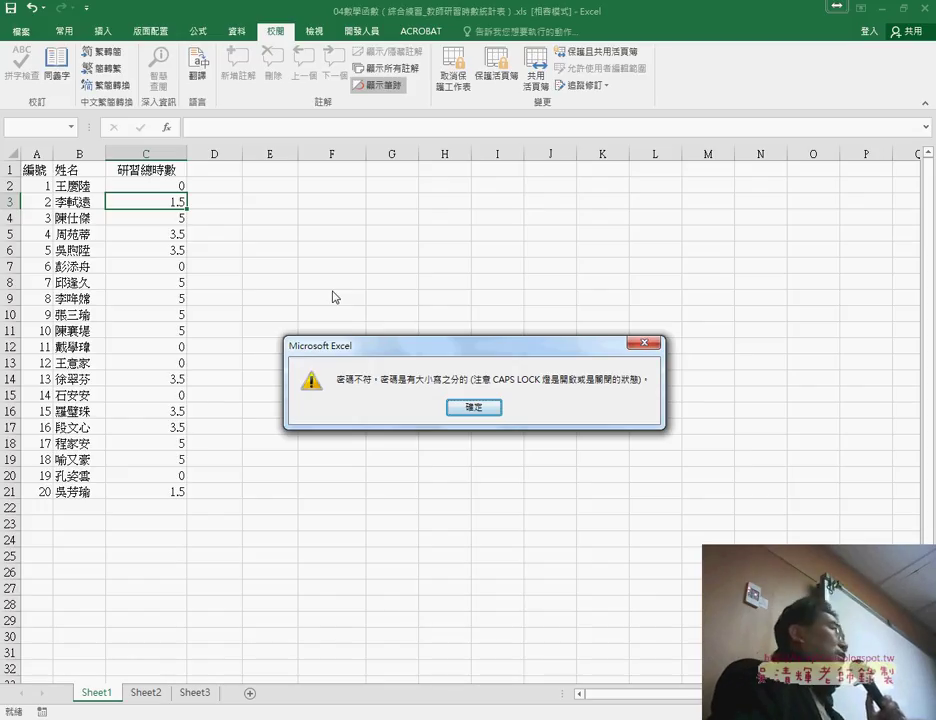
{"action": "key", "text": "Return"}
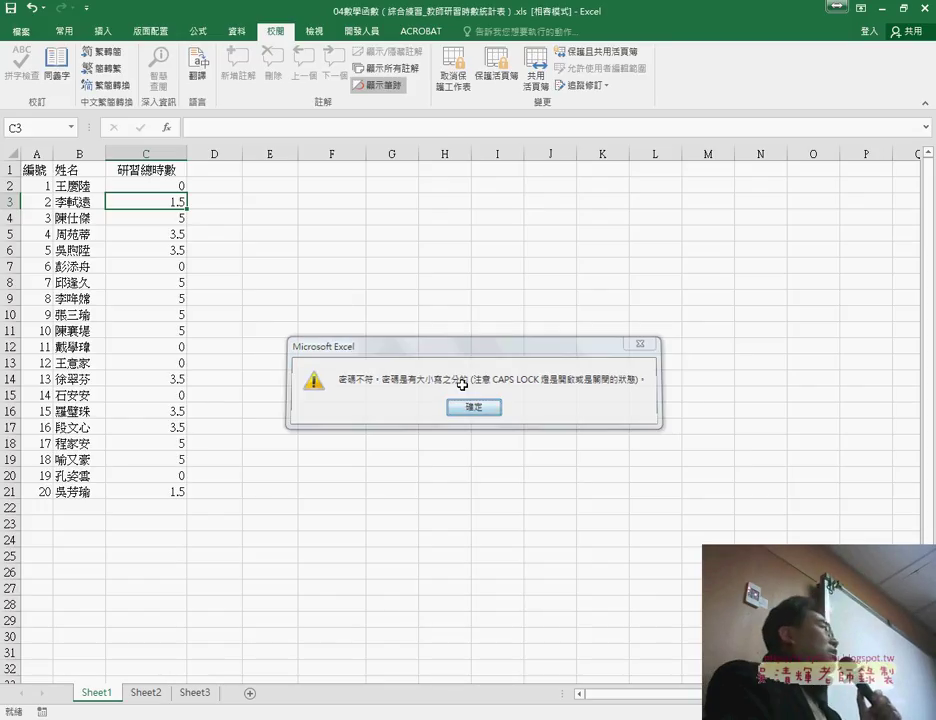
Unprotect the sheet by entering the correct password.
{"action": "left_click", "coordinate": [458, 75]}
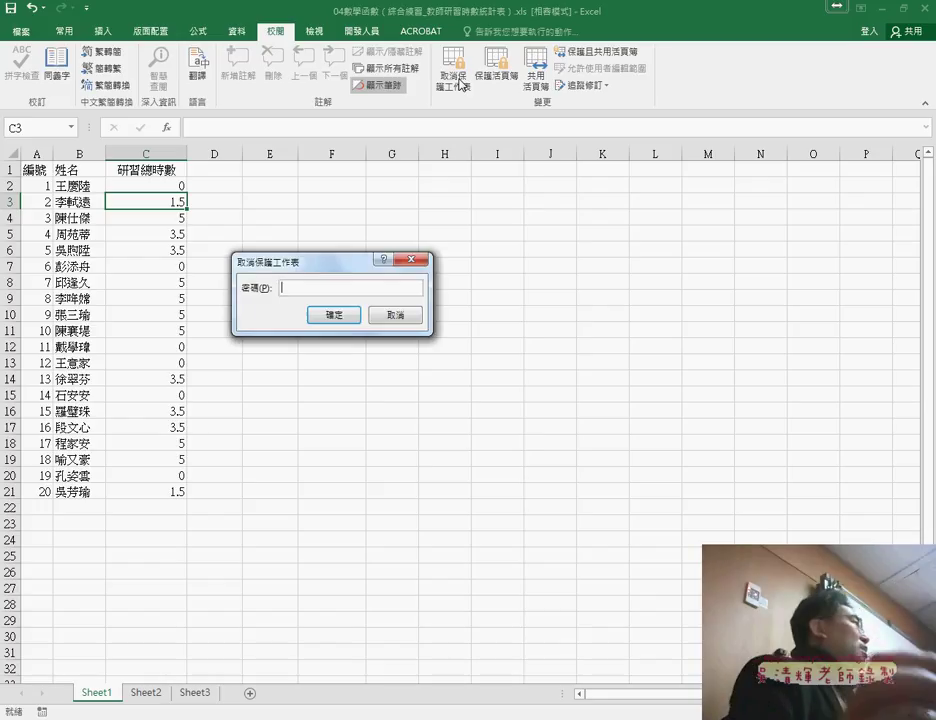
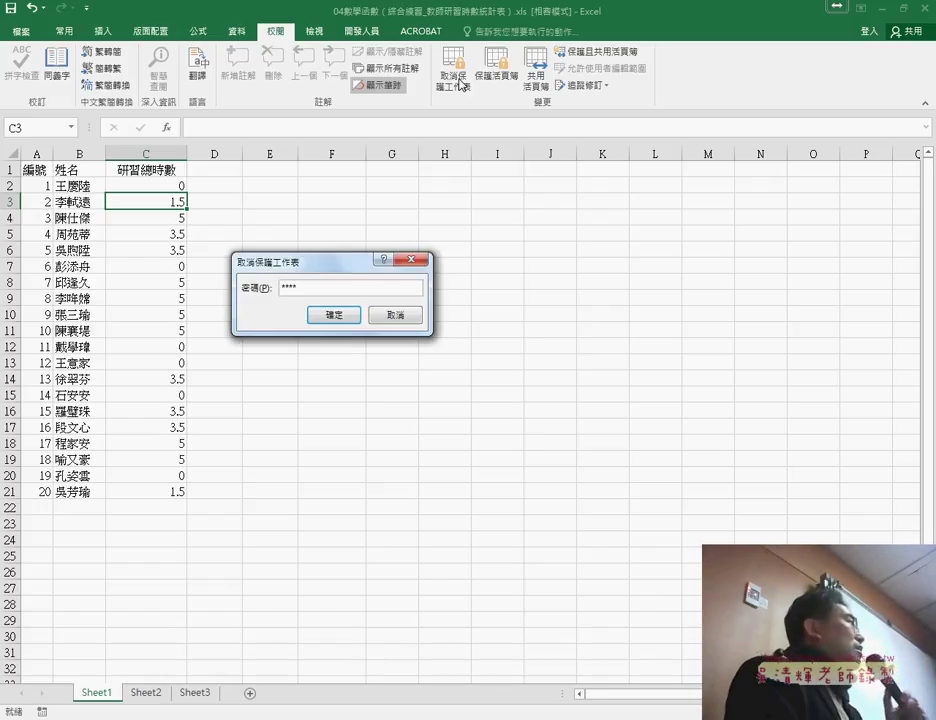
{"action": "key", "text": "Return"}
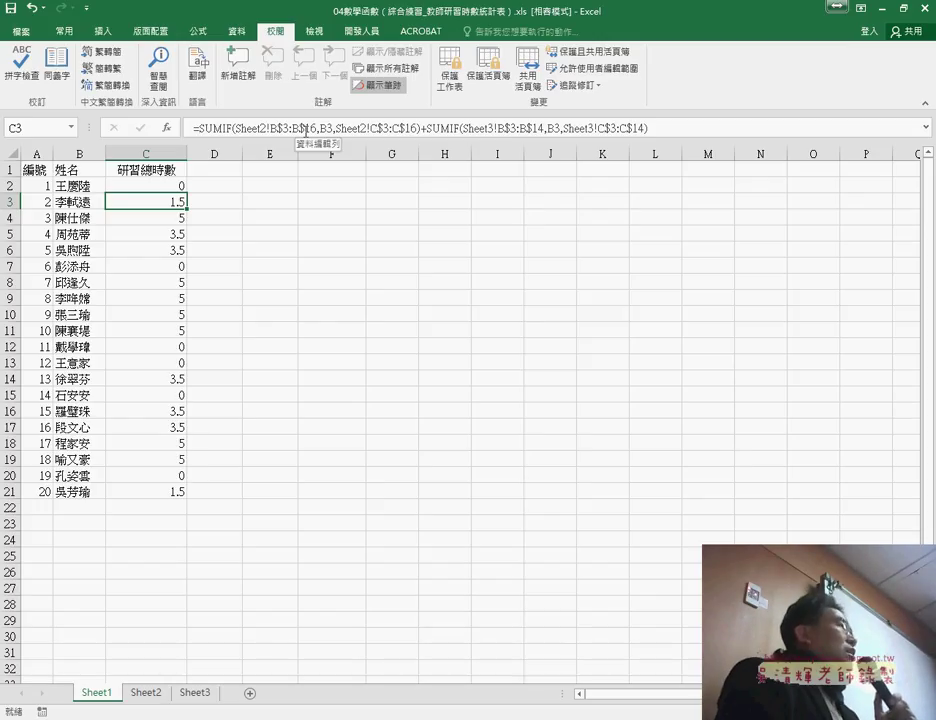
For C2:C21, keep Locked checked but clear Hidden in the Protection settings.
{"action": "left_click_drag", "start_coordinate": [165, 186], "coordinate": [157, 488]}
{"action": "right_click", "coordinate": [157, 338]}
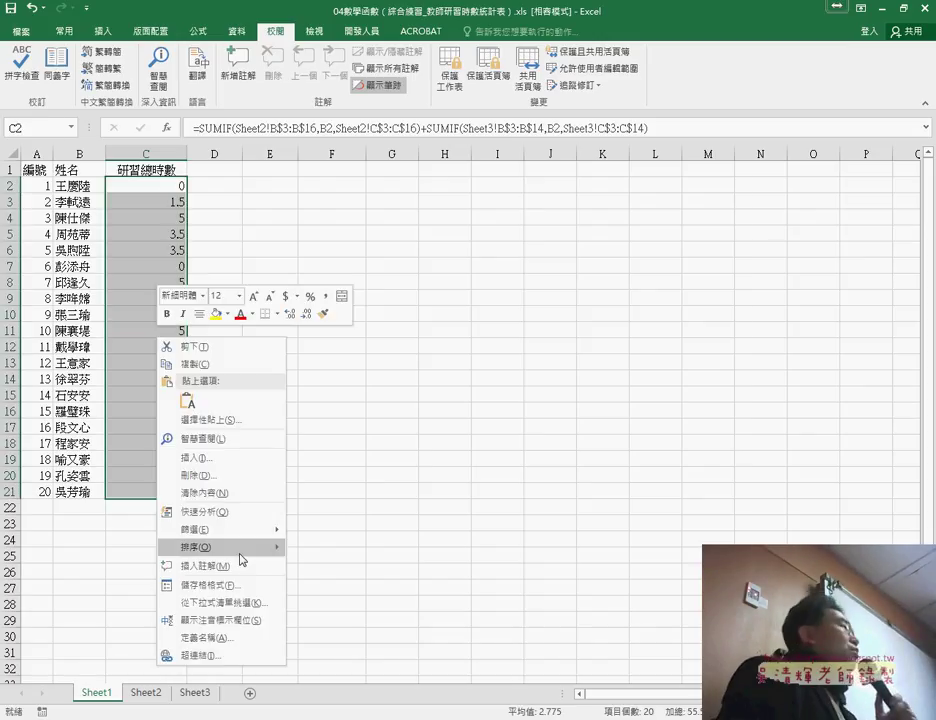
{"action": "left_click", "coordinate": [235, 584]}
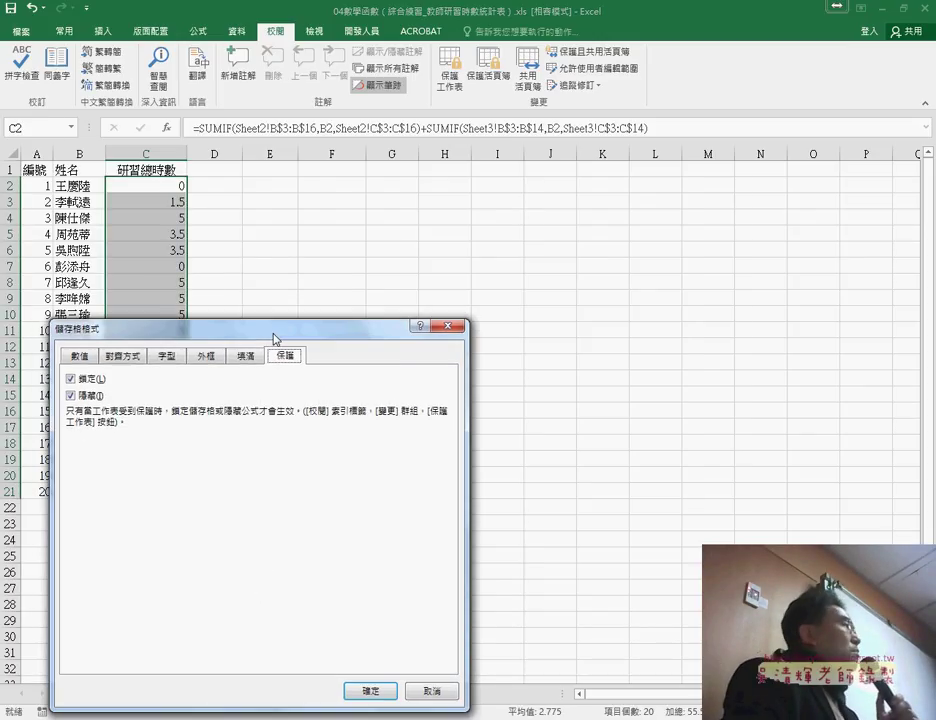
{"action": "left_click_drag", "start_coordinate": [275, 338], "coordinate": [492, 175]}
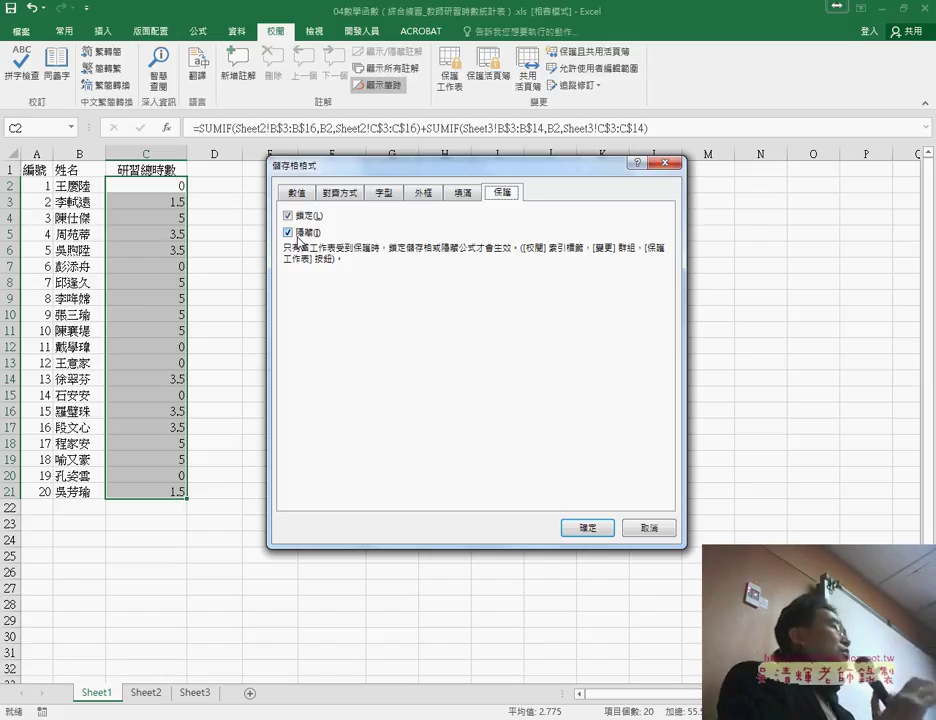
{"action": "left_click", "coordinate": [289, 234]}
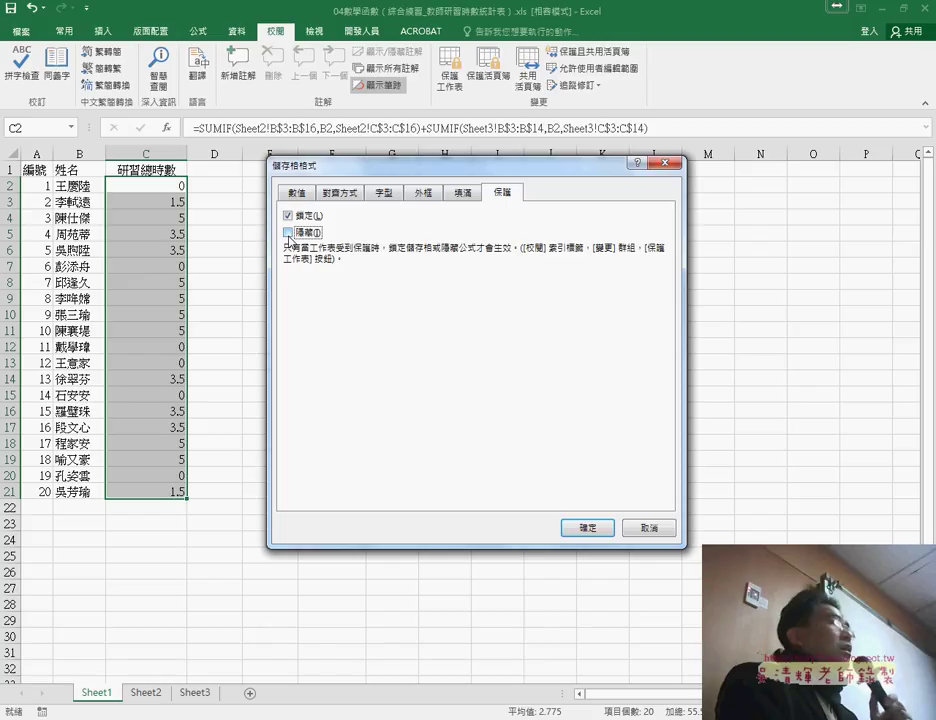
{"action": "left_click", "coordinate": [289, 233]}
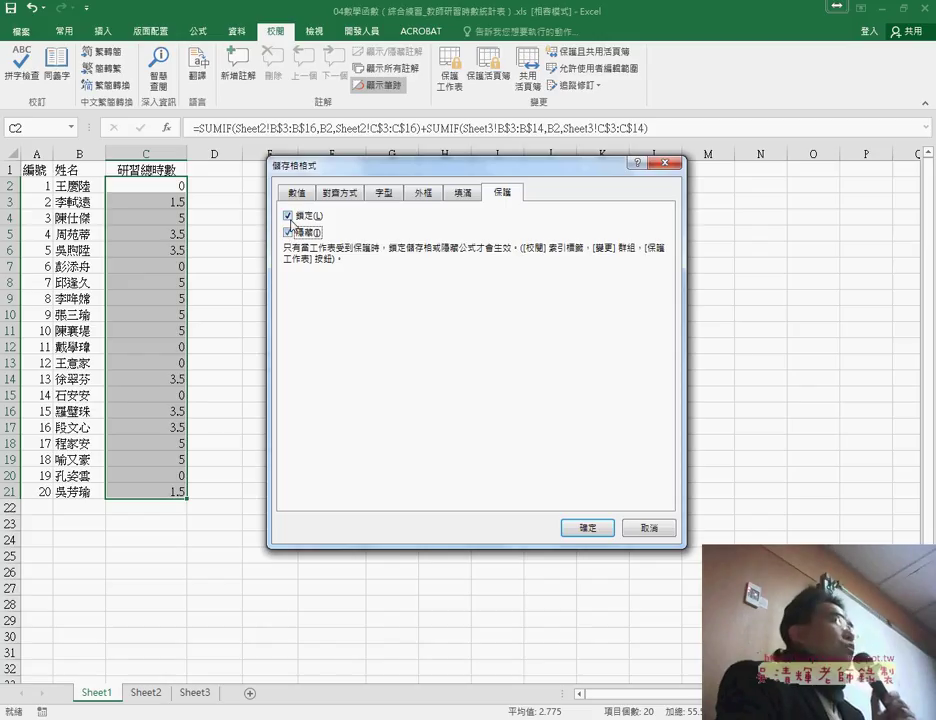
{"action": "left_click", "coordinate": [289, 218]}
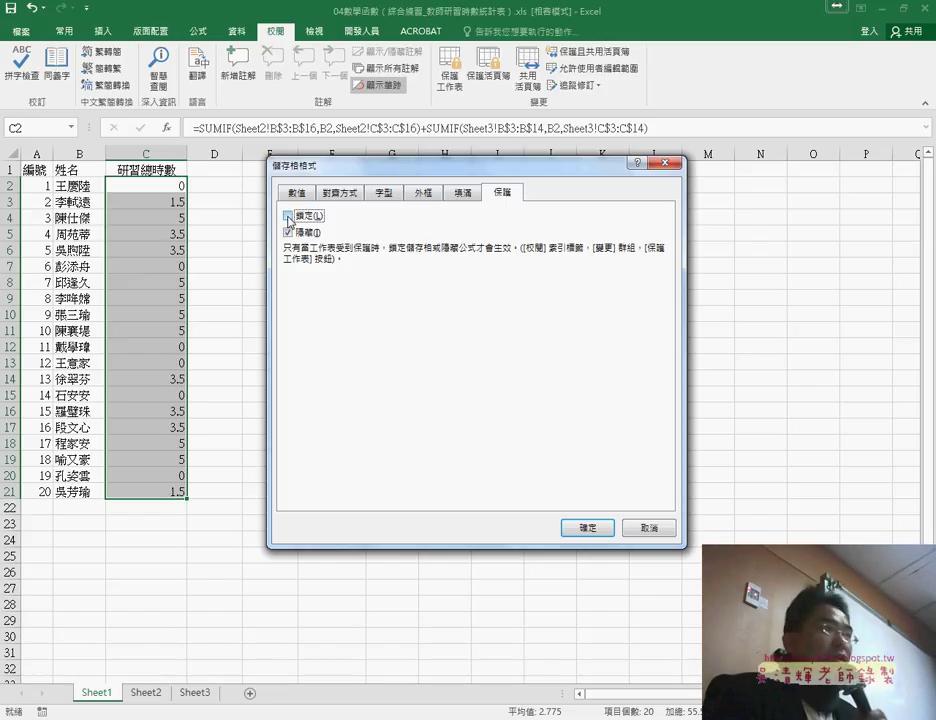
{"action": "left_click", "coordinate": [288, 216]}
{"action": "left_click", "coordinate": [288, 232]}
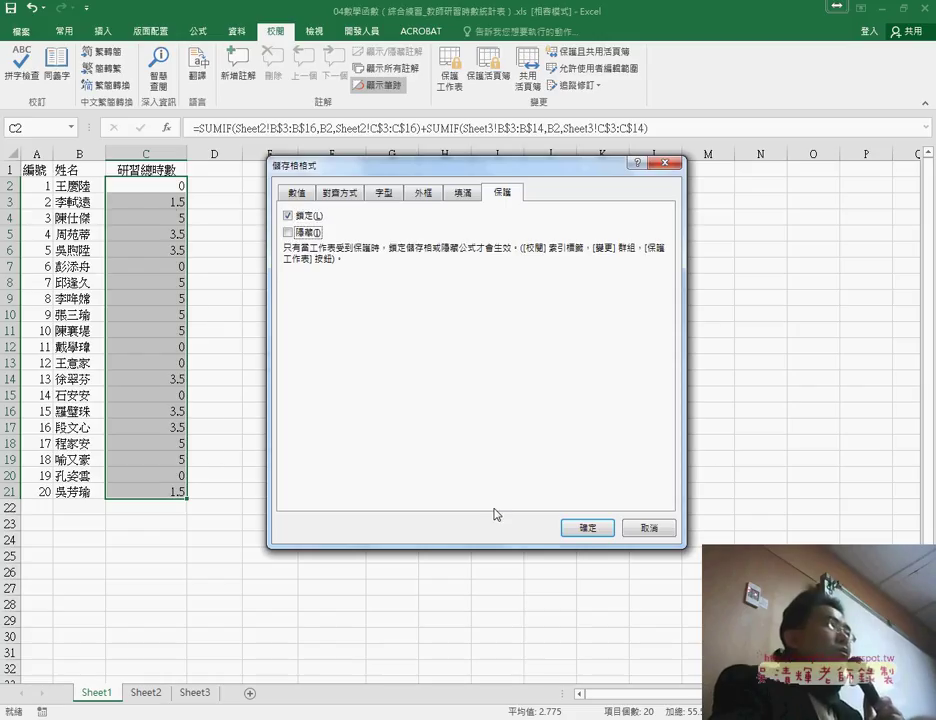
{"action": "left_click", "coordinate": [589, 528]}
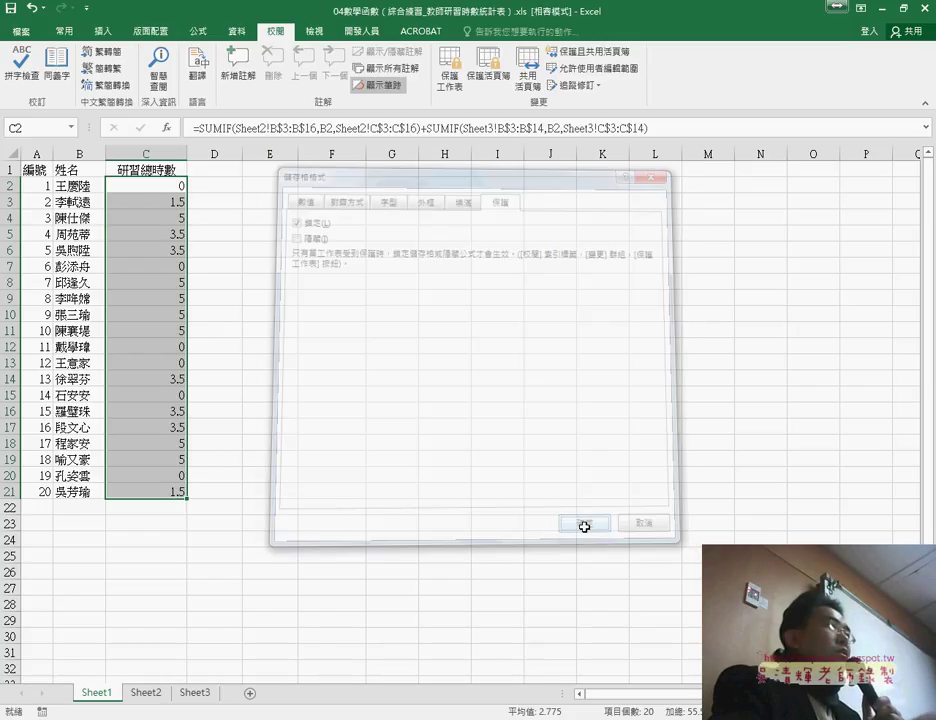
Protect Sheet1 with a password, confirming it when asked.
{"action": "left_click", "coordinate": [449, 88]}
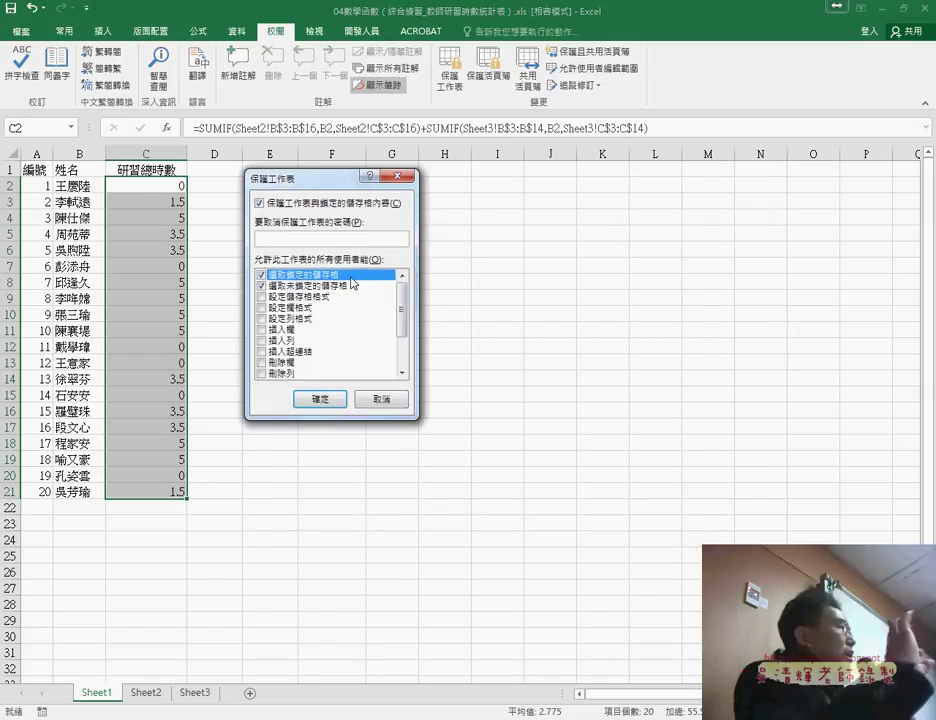
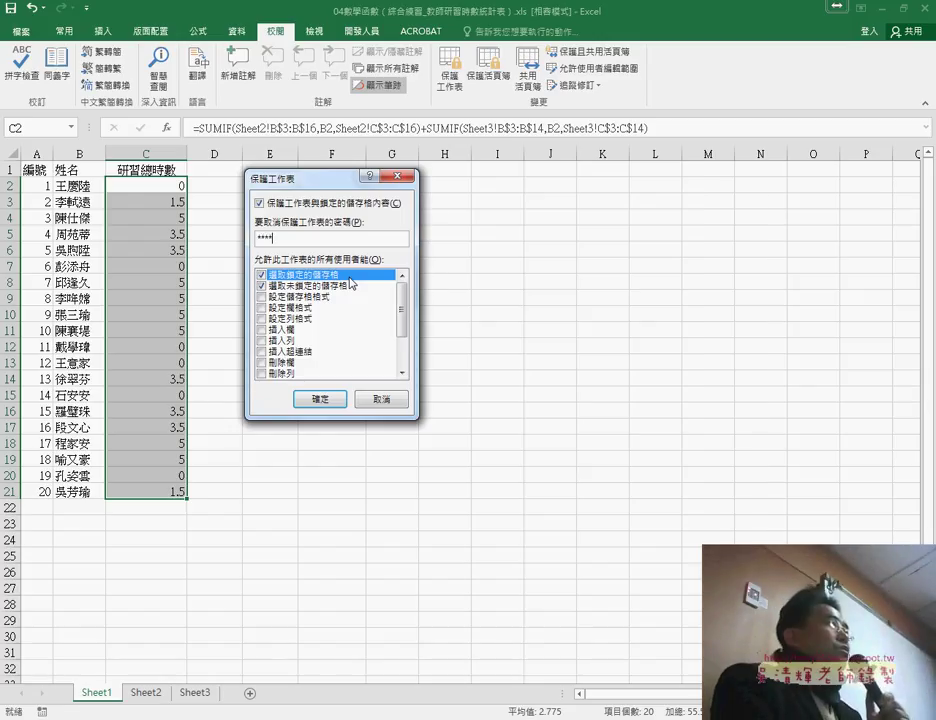
{"action": "key", "text": "Return"}
{"action": "type", "text": "1"}
{"action": "key", "text": "Return"}
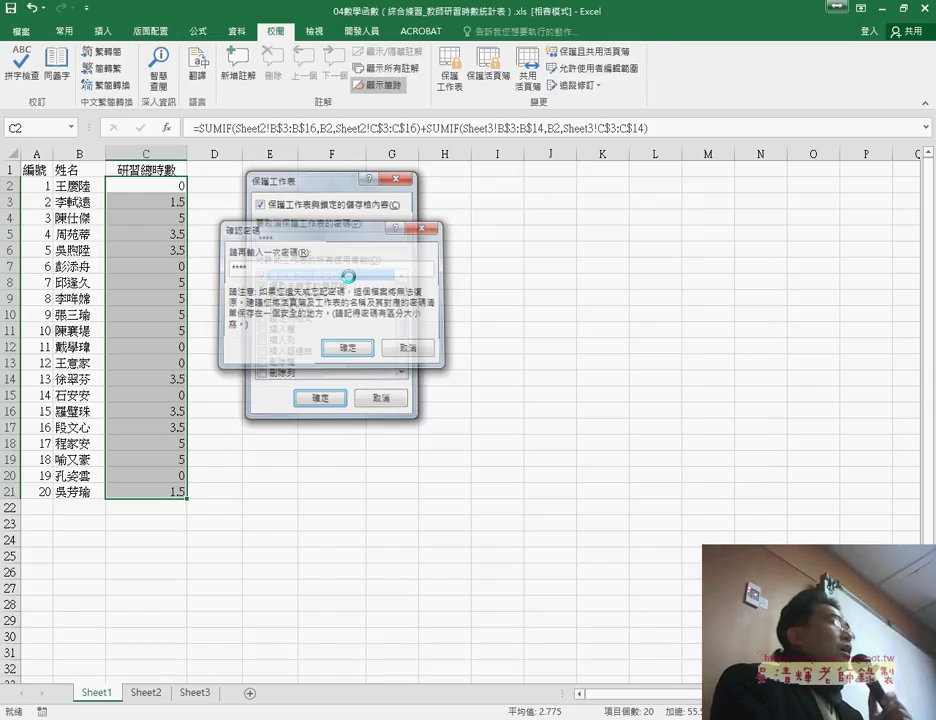
Try editing C2 and dismiss the protected-sheet warning.
{"action": "left_click", "coordinate": [168, 187]}
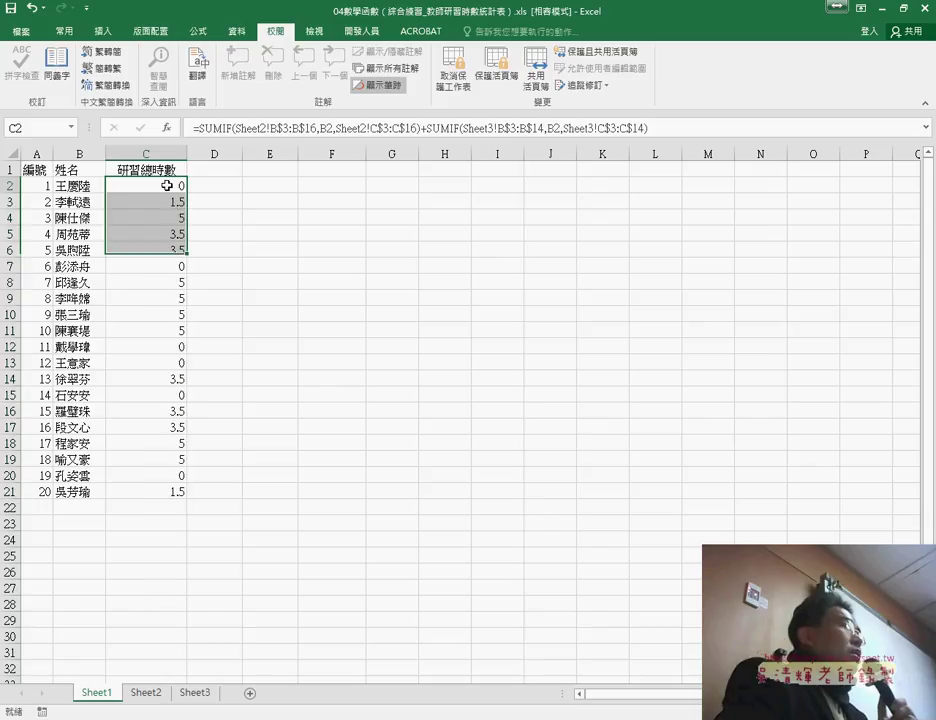
{"action": "double_click", "coordinate": [168, 187]}
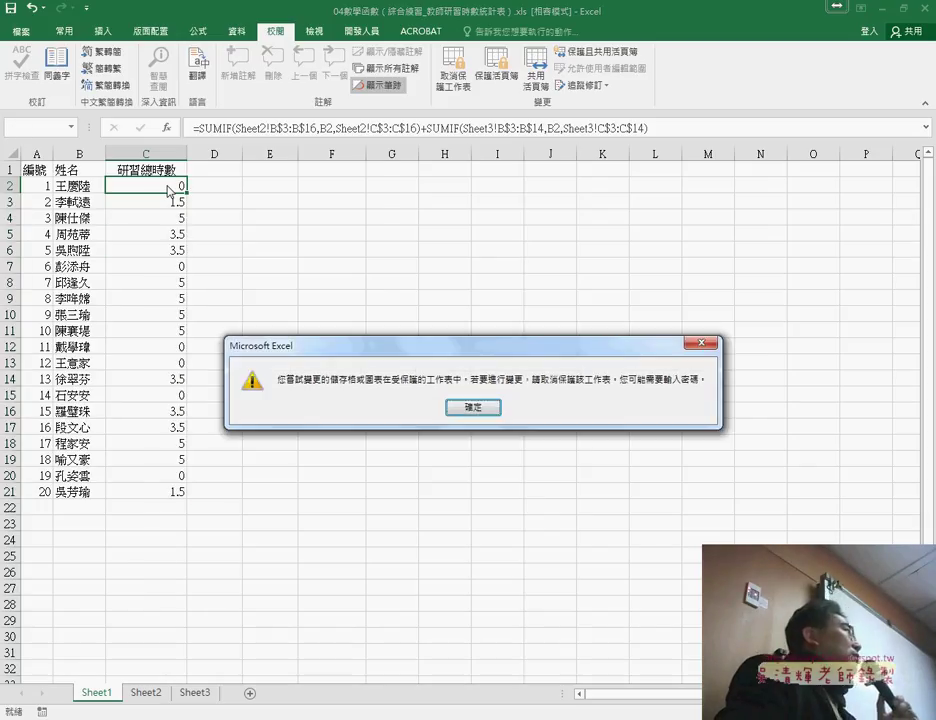
{"action": "left_click", "coordinate": [474, 408]}
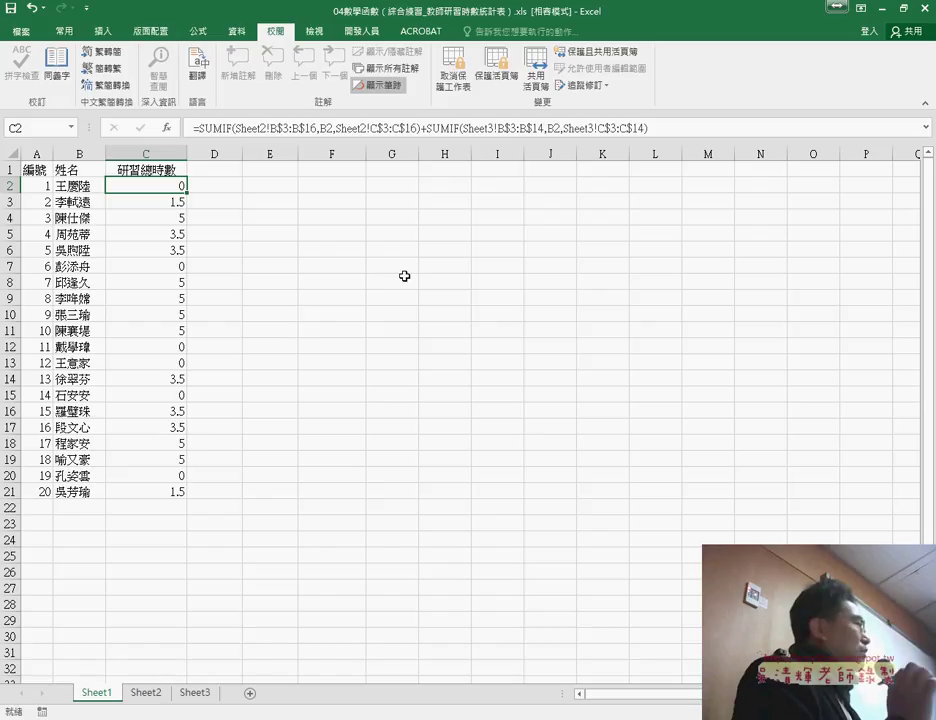
Start removing Sheet1's protection from the Review tab.
{"action": "left_click", "coordinate": [456, 77]}
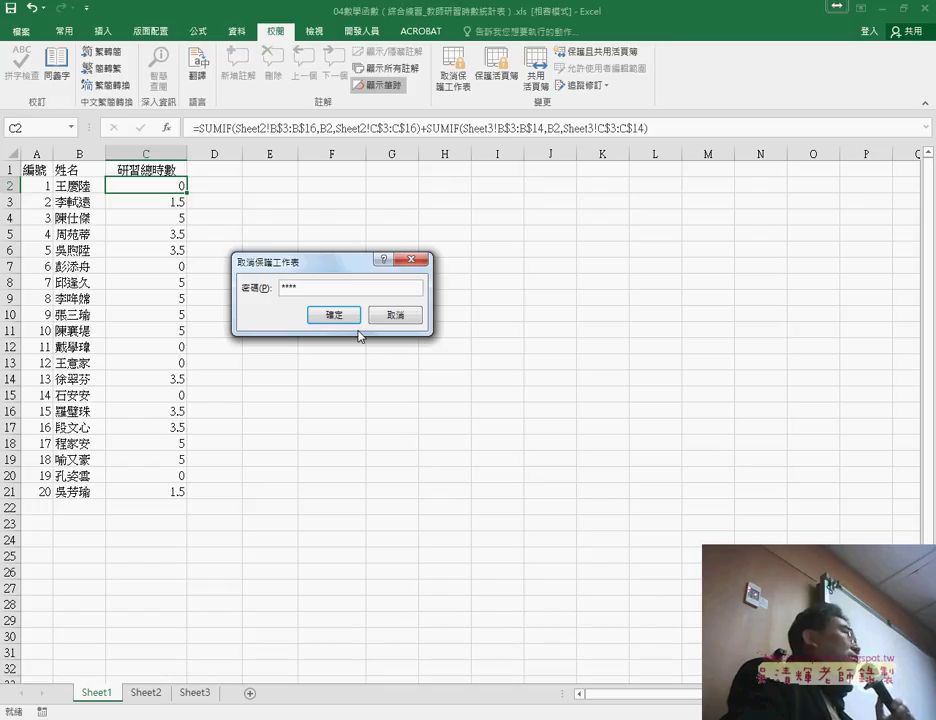
Unprotect the sheet, re-protect it with a new password, and verify a formula cell refuses edits.
{"action": "key", "text": "Return"}
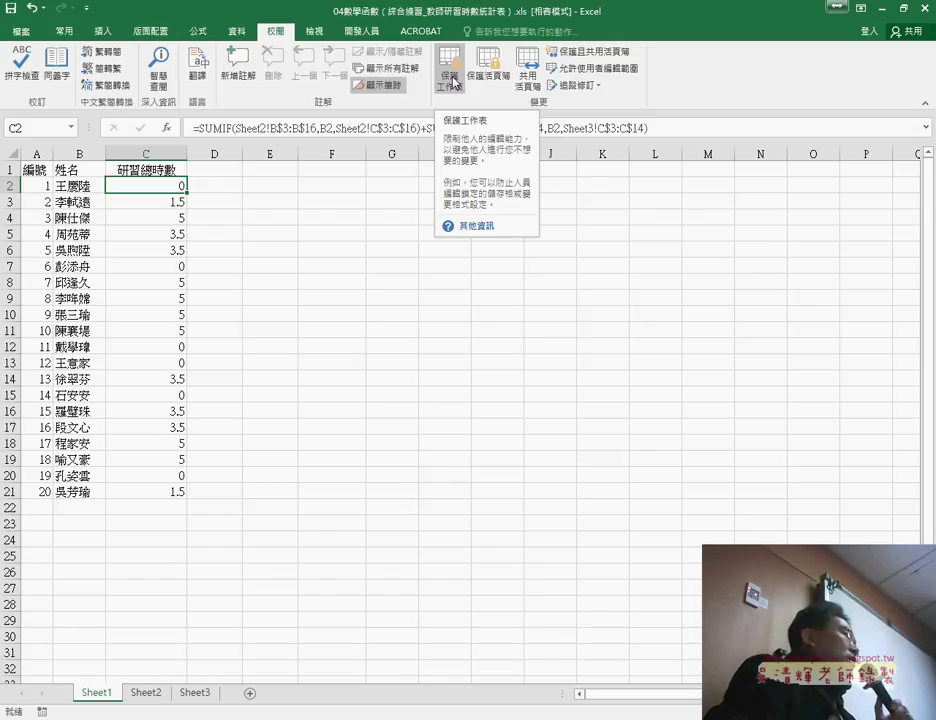
{"action": "left_click", "coordinate": [454, 83]}
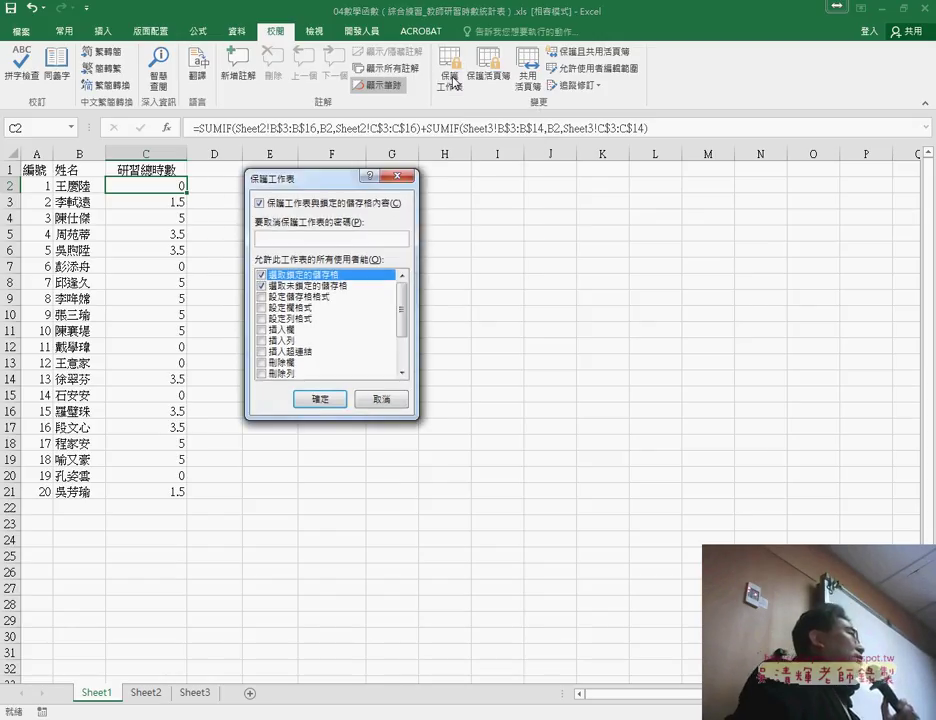
{"action": "key", "text": "Return"}
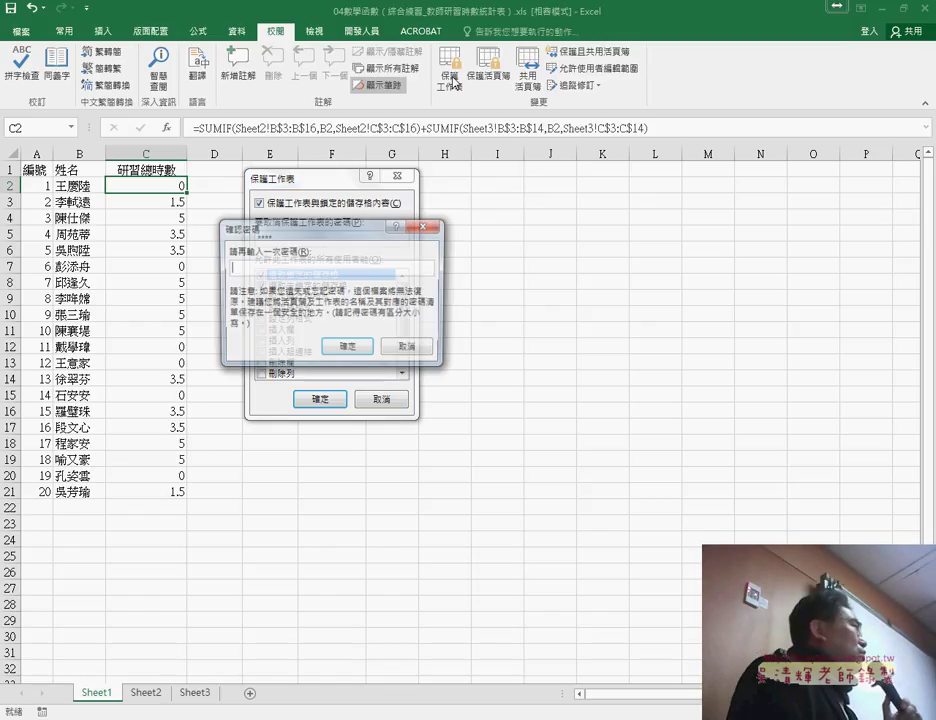
{"action": "key", "text": "Return"}
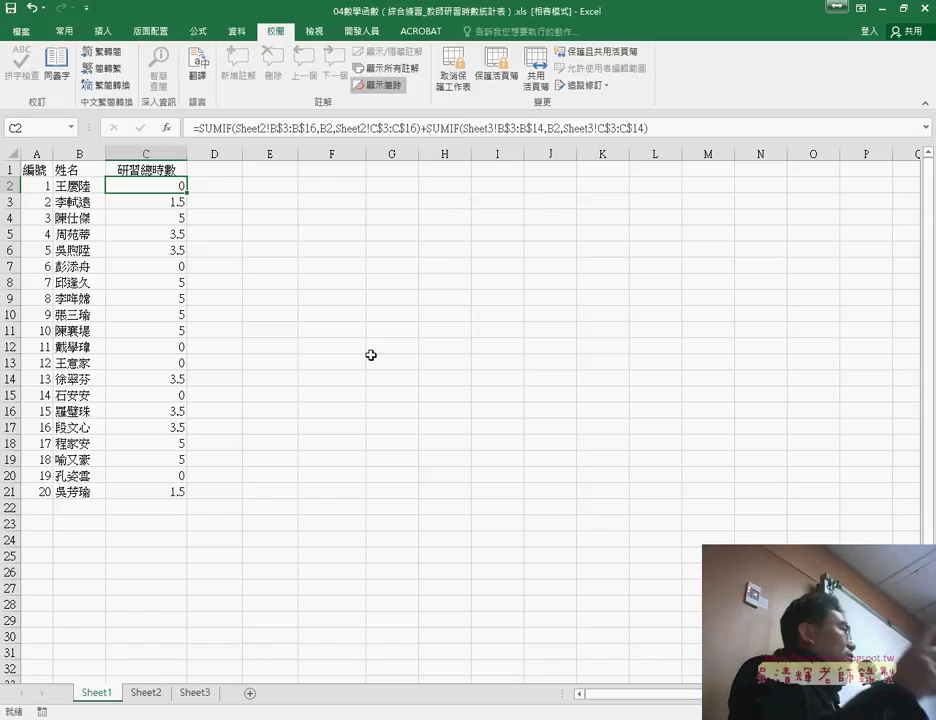
{"action": "double_click", "coordinate": [114, 203]}
{"action": "key", "text": "Return"}
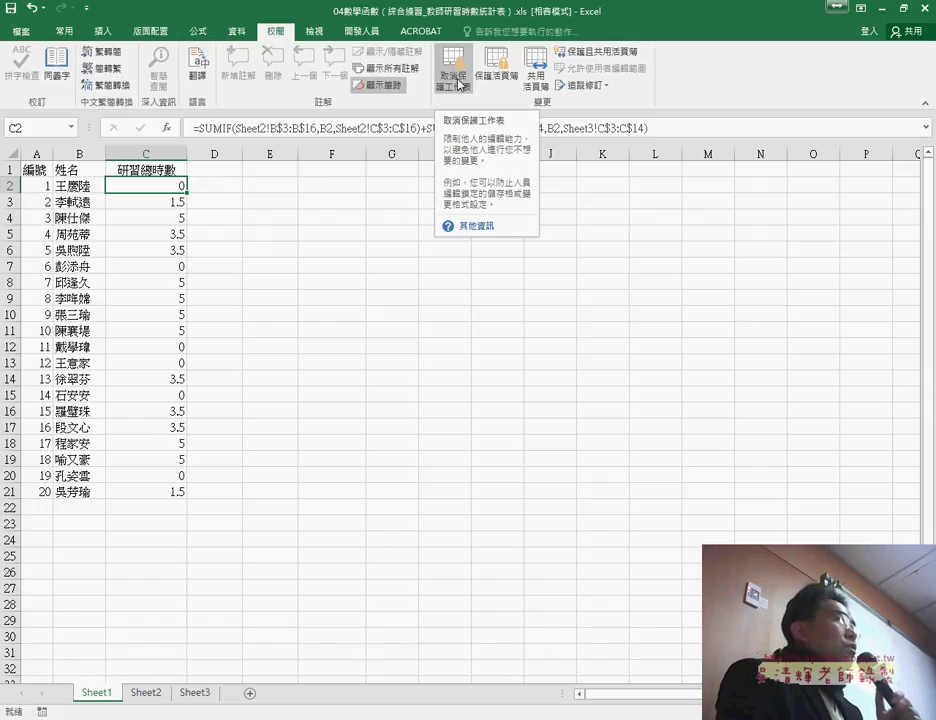
Save a copy of the protected workbook to the Desktop as an Excel 97-2003 .xls file.
{"action": "left_click", "coordinate": [22, 31]}
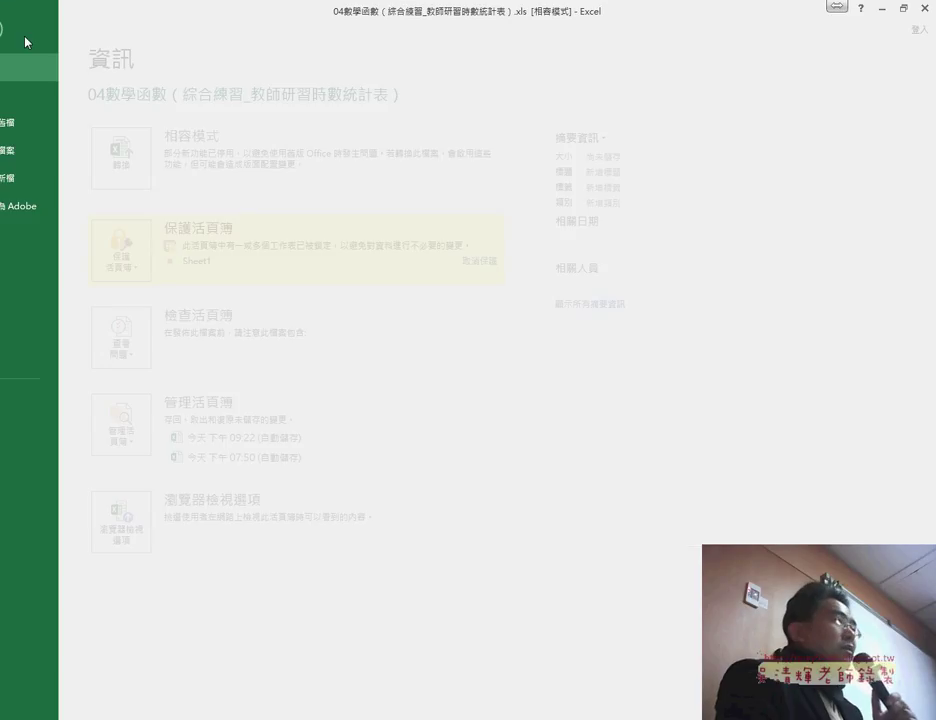
{"action": "left_click", "coordinate": [30, 178]}
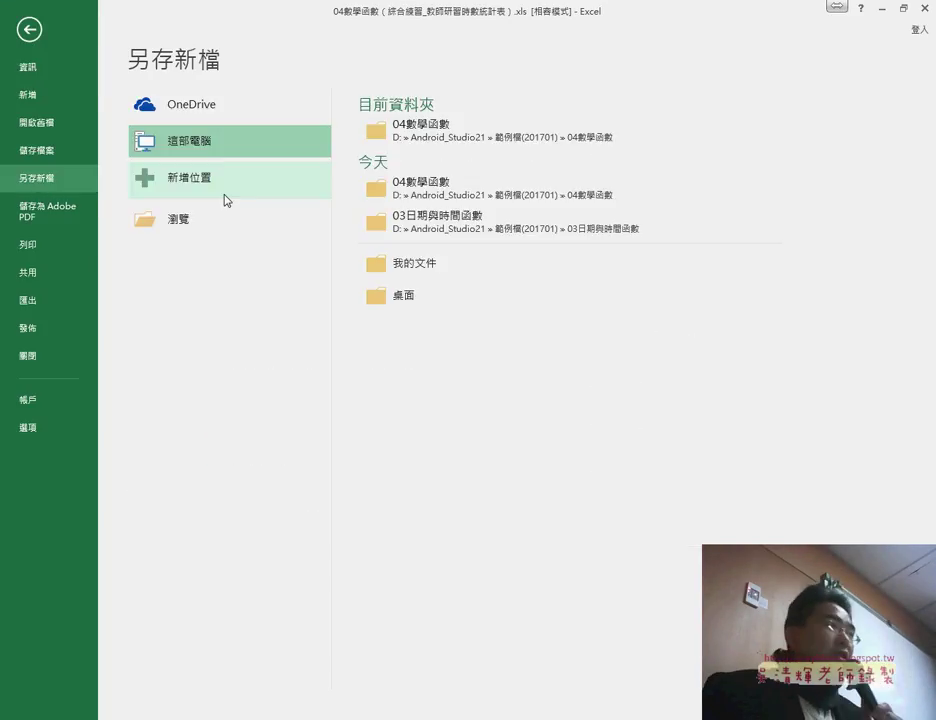
{"action": "left_click", "coordinate": [174, 219]}
{"action": "left_click_drag", "start_coordinate": [115, 170], "coordinate": [115, 105]}
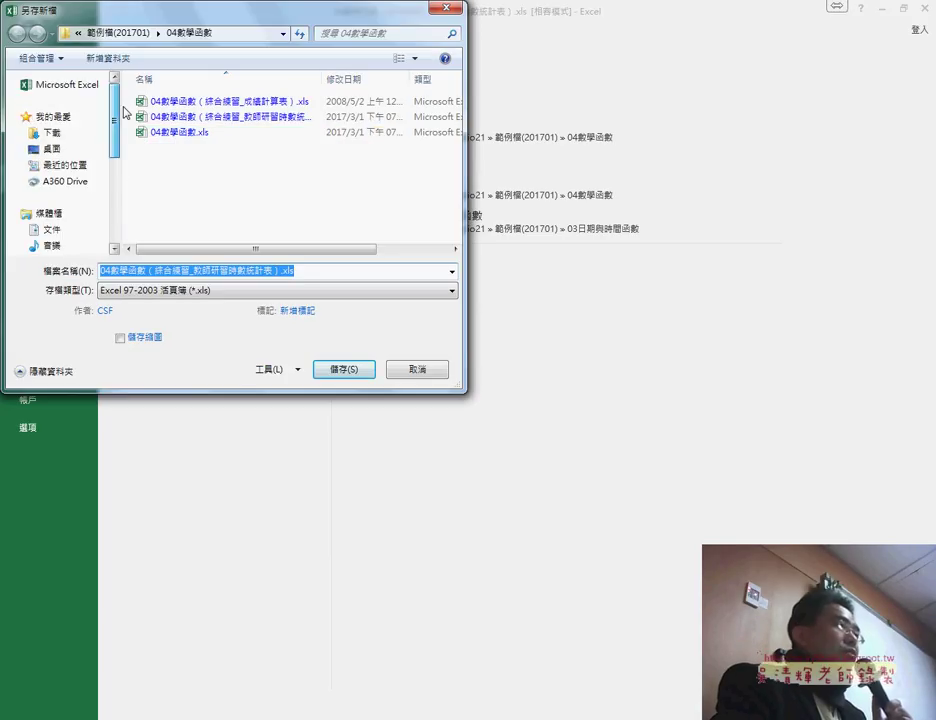
{"action": "left_click", "coordinate": [52, 149]}
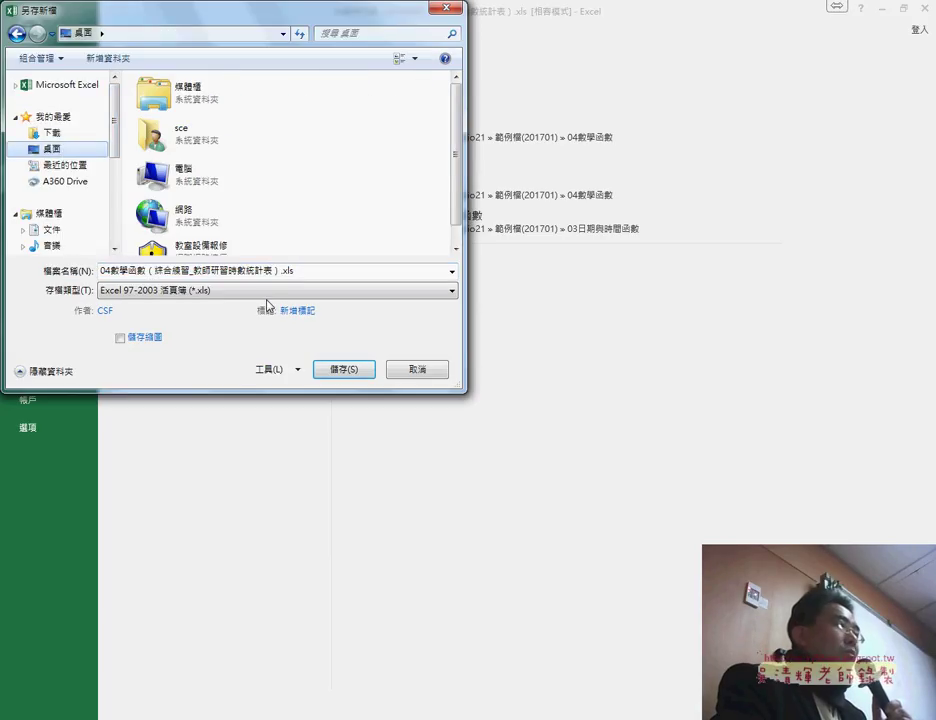
{"action": "left_click", "coordinate": [336, 366]}
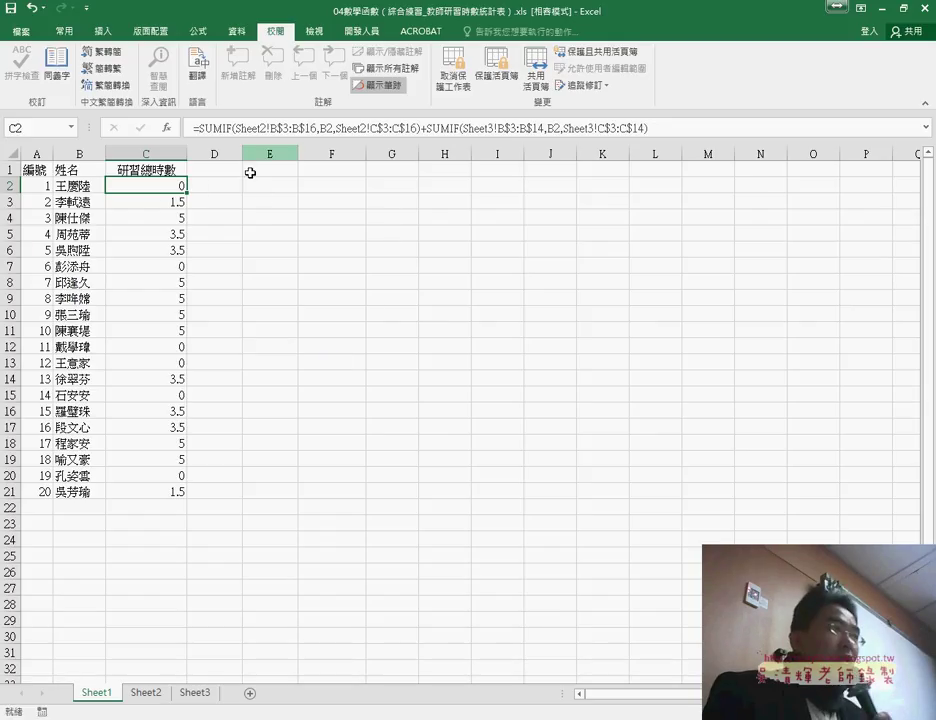
Unprotect Sheet1 with its password and mark cells C2:C21 as Hidden under cell protection.
{"action": "left_click", "coordinate": [455, 72]}
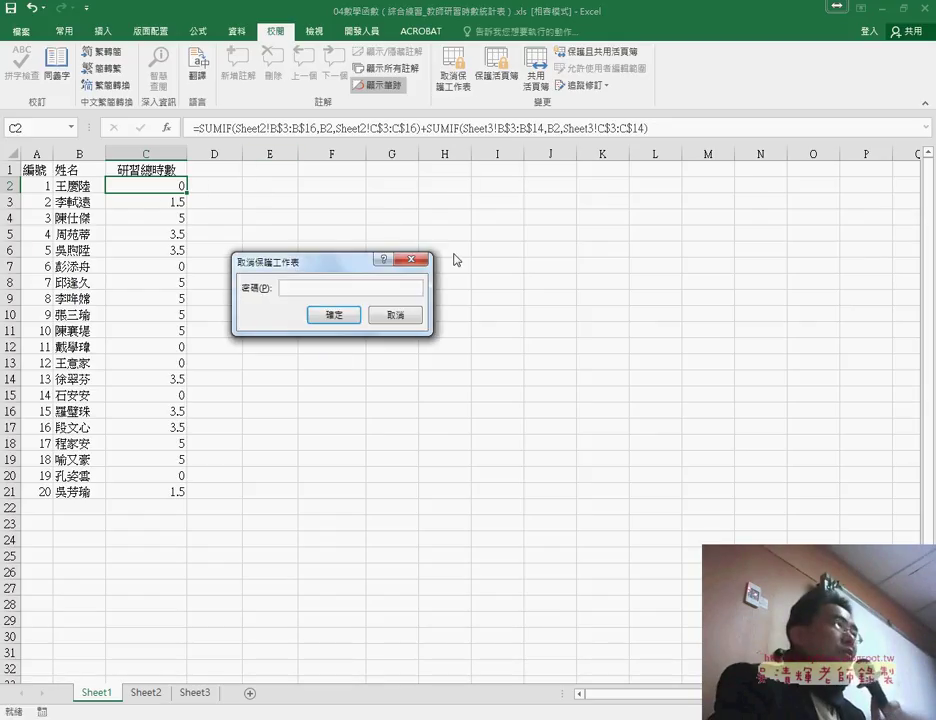
{"action": "key", "text": "Return"}
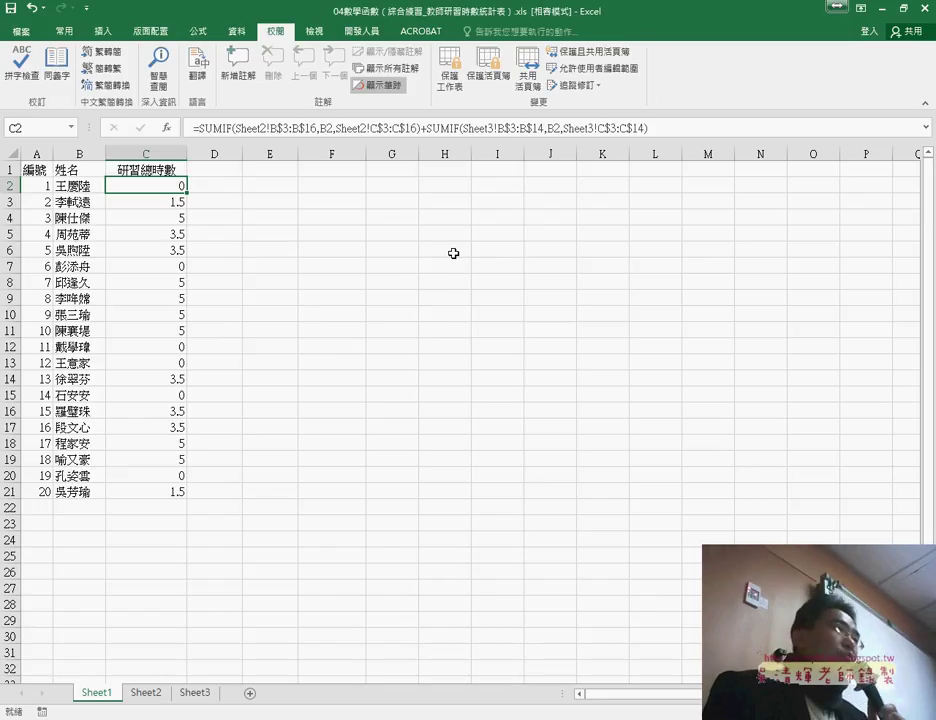
{"action": "left_click_drag", "start_coordinate": [145, 181], "coordinate": [180, 492]}
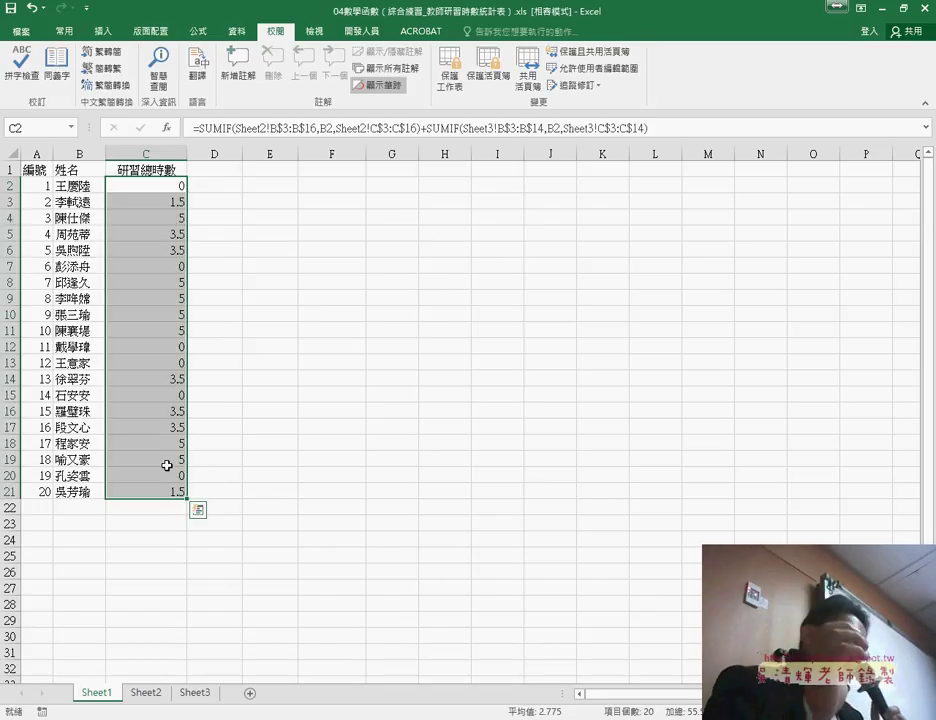
{"action": "right_click", "coordinate": [167, 468]}
{"action": "left_click", "coordinate": [243, 388]}
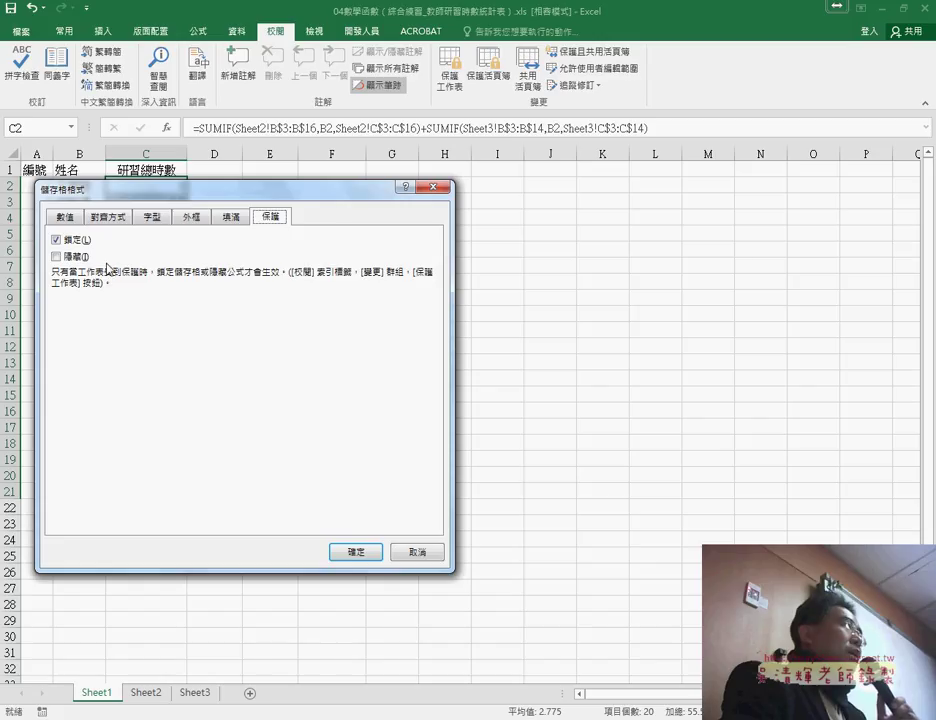
{"action": "left_click", "coordinate": [72, 256]}
{"action": "left_click", "coordinate": [356, 551]}
Re-protect Sheet1 with a password, then confirm it cannot be unprotected without it.
{"action": "left_click", "coordinate": [450, 70]}
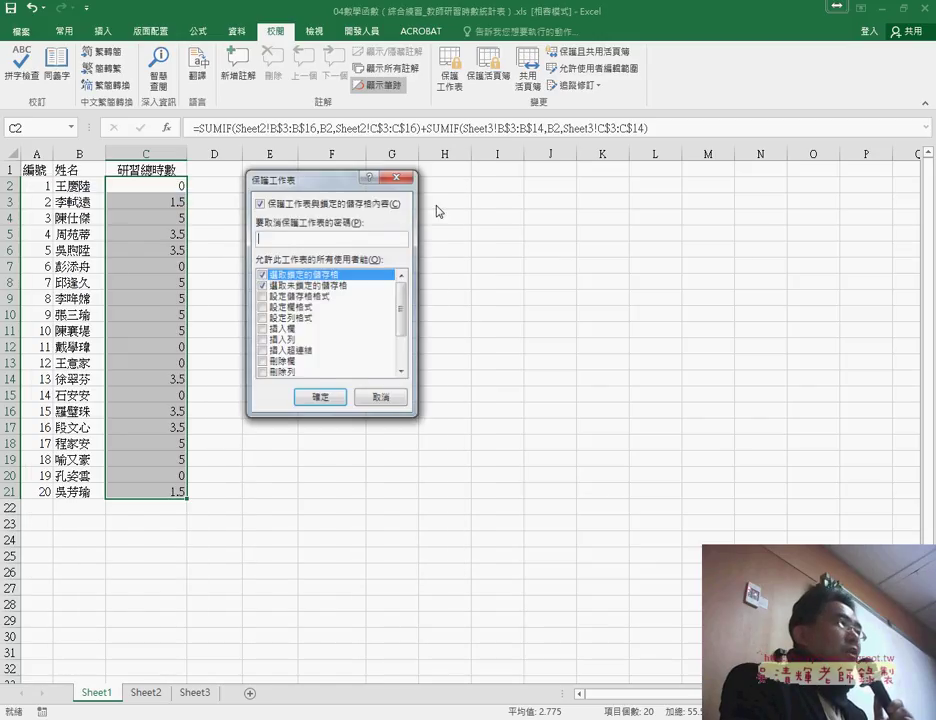
{"action": "key", "text": "Return"}
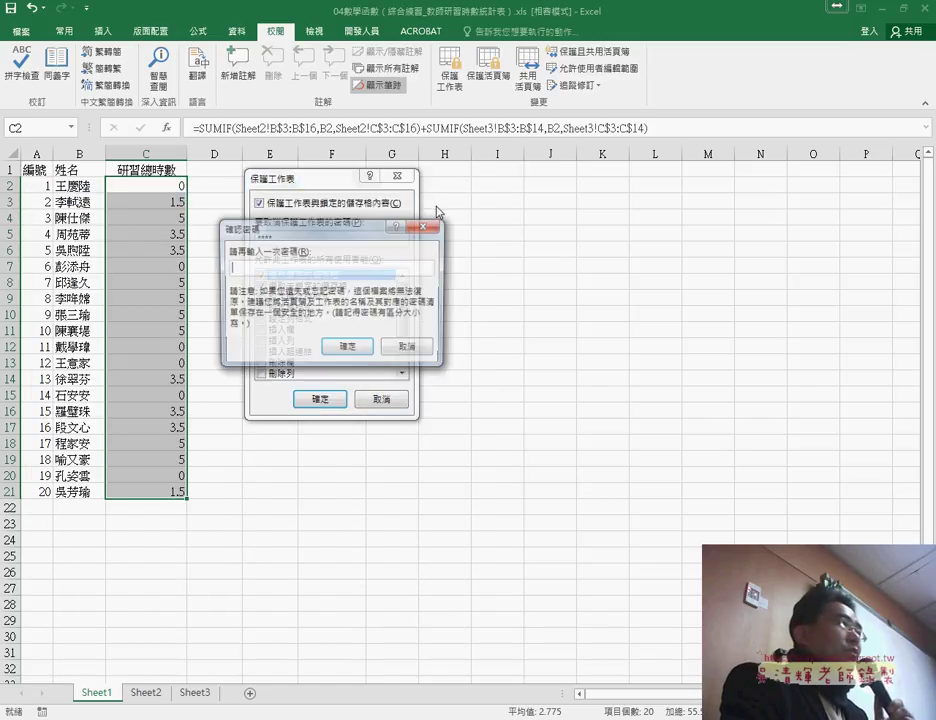
{"action": "type", "text": "1"}
{"action": "key", "text": "Return"}
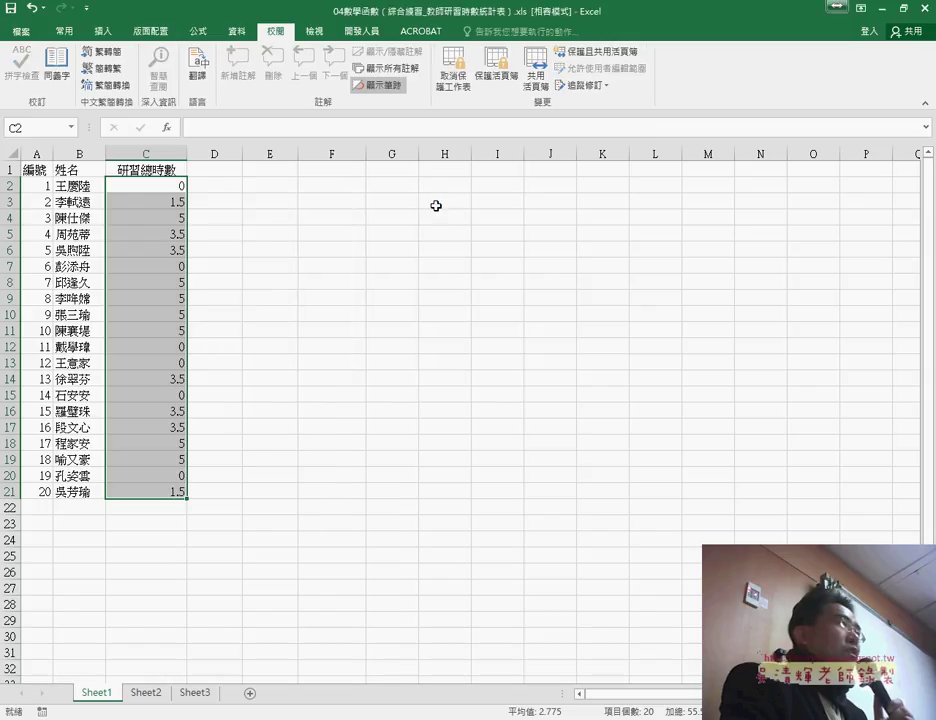
{"action": "left_click", "coordinate": [445, 80]}
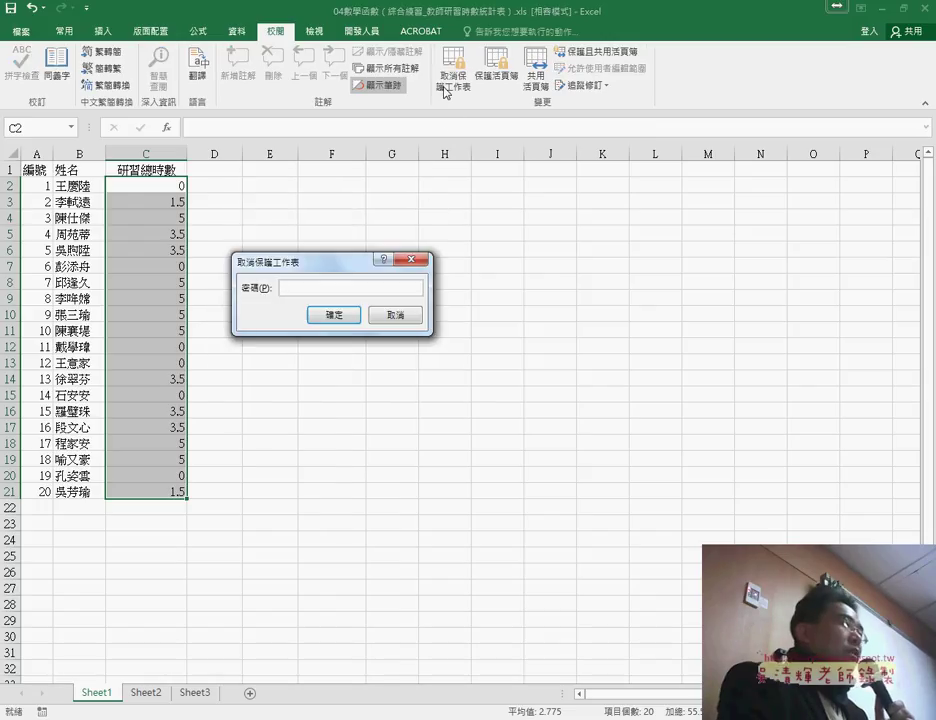
{"action": "key", "text": "Return"}
{"action": "key", "text": "Return"}
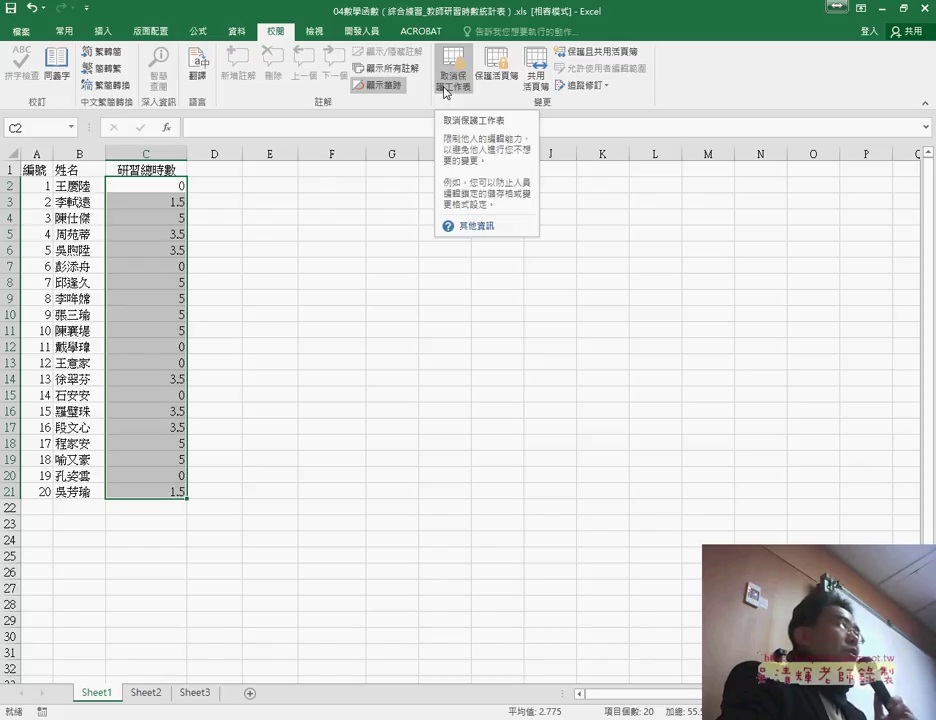
Save the workbook again to the Desktop as .xls, replacing the earlier copy.
{"action": "left_click", "coordinate": [20, 31]}
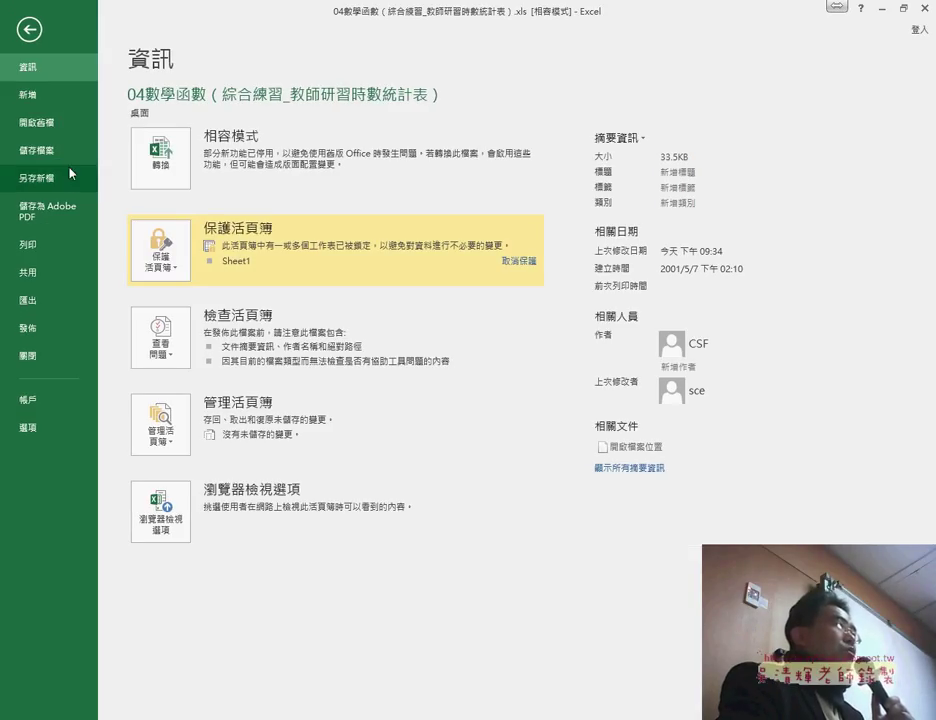
{"action": "left_click", "coordinate": [70, 173]}
{"action": "left_click", "coordinate": [205, 232]}
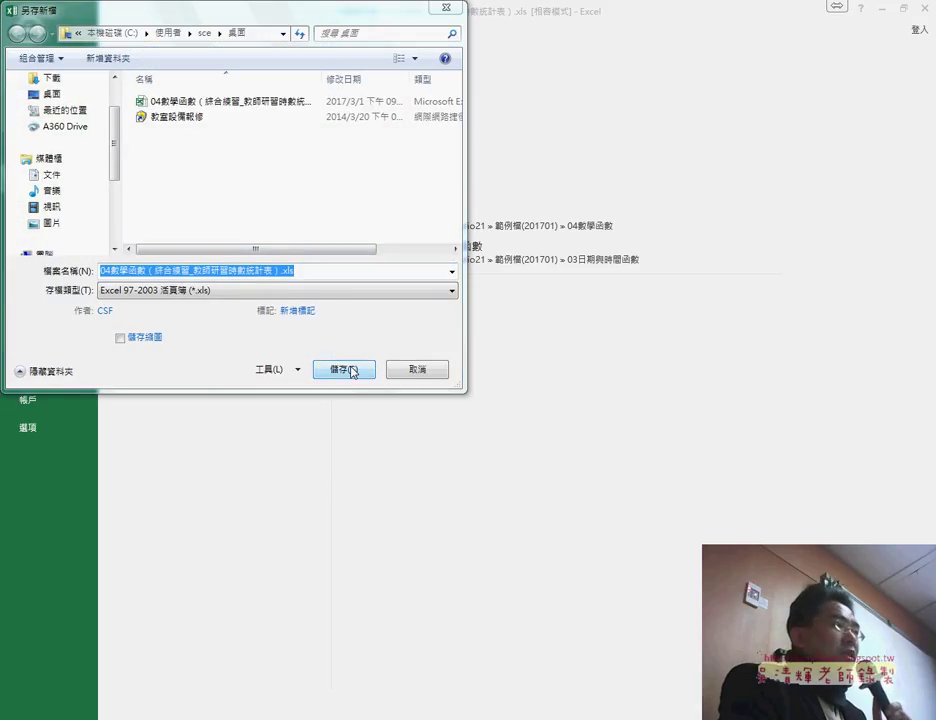
{"action": "left_click", "coordinate": [352, 371]}
{"action": "key", "text": "Return"}
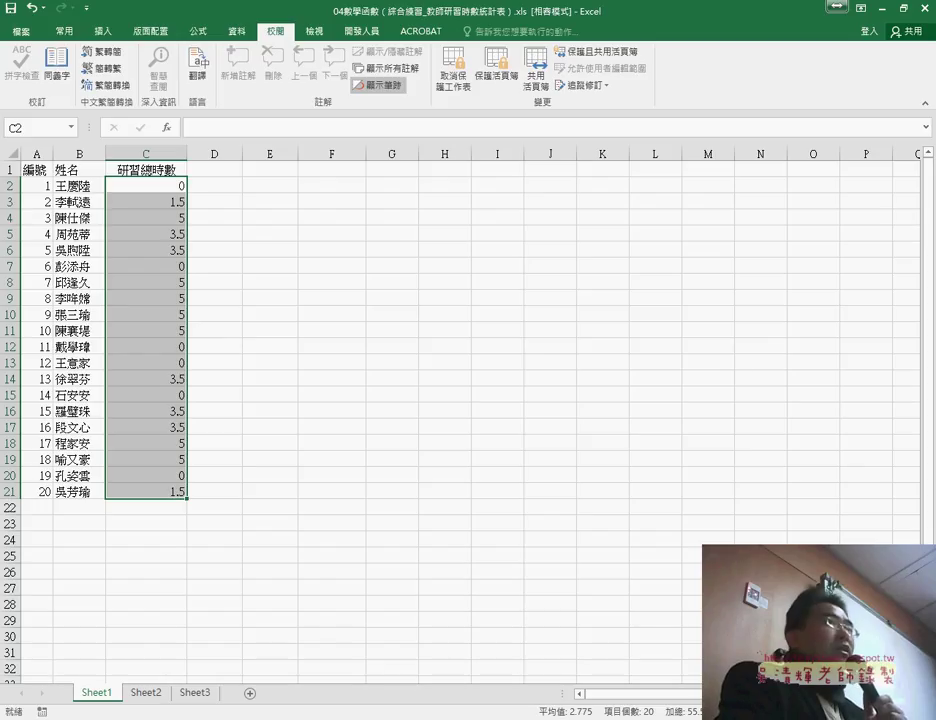
In the browser, open the _temp folder from the top level of My Drive.
{"action": "left_click", "coordinate": [119, 664]}
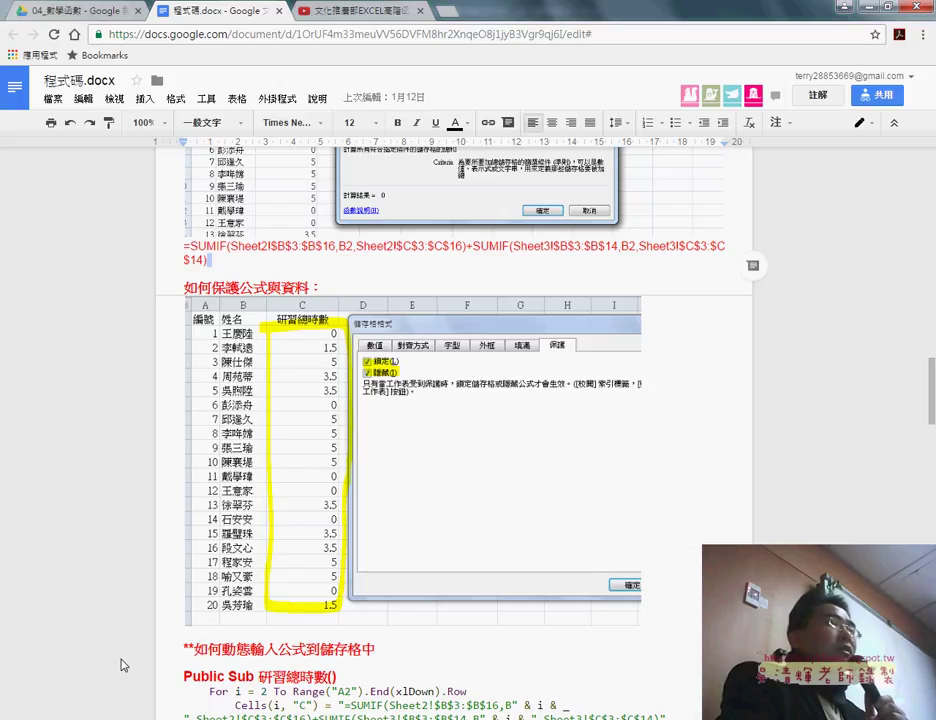
{"action": "left_click", "coordinate": [85, 10]}
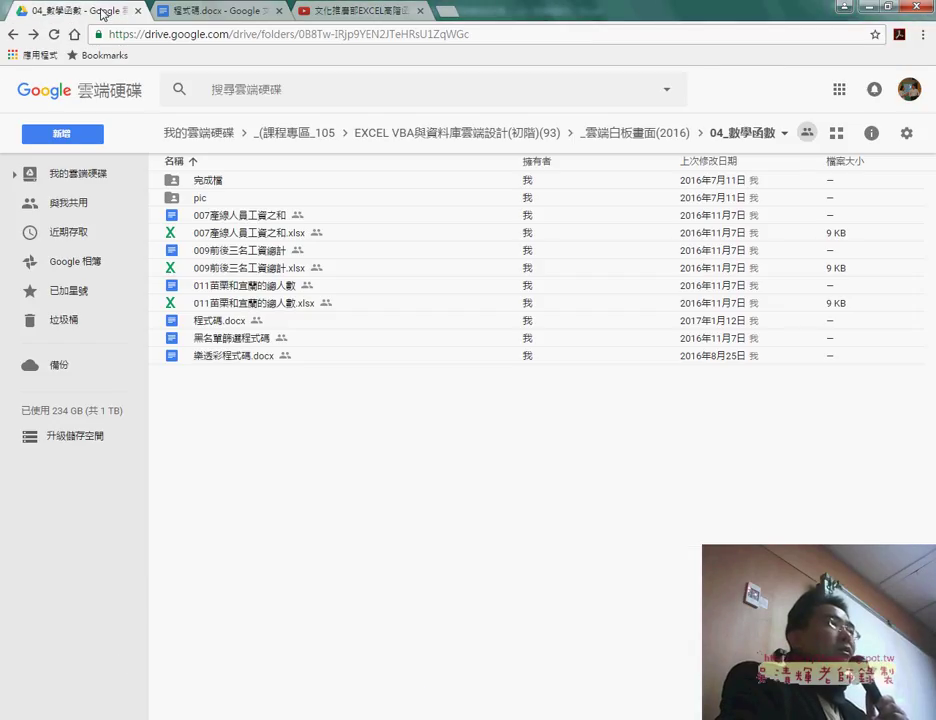
{"action": "left_click", "coordinate": [93, 178]}
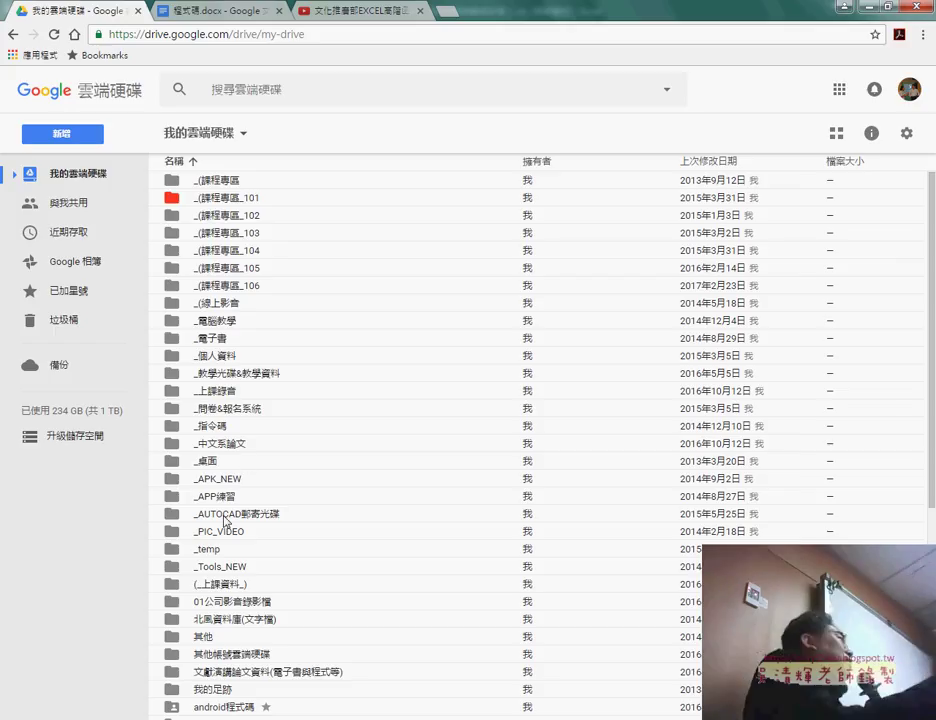
{"action": "left_click", "coordinate": [222, 552]}
{"action": "double_click", "coordinate": [222, 552]}
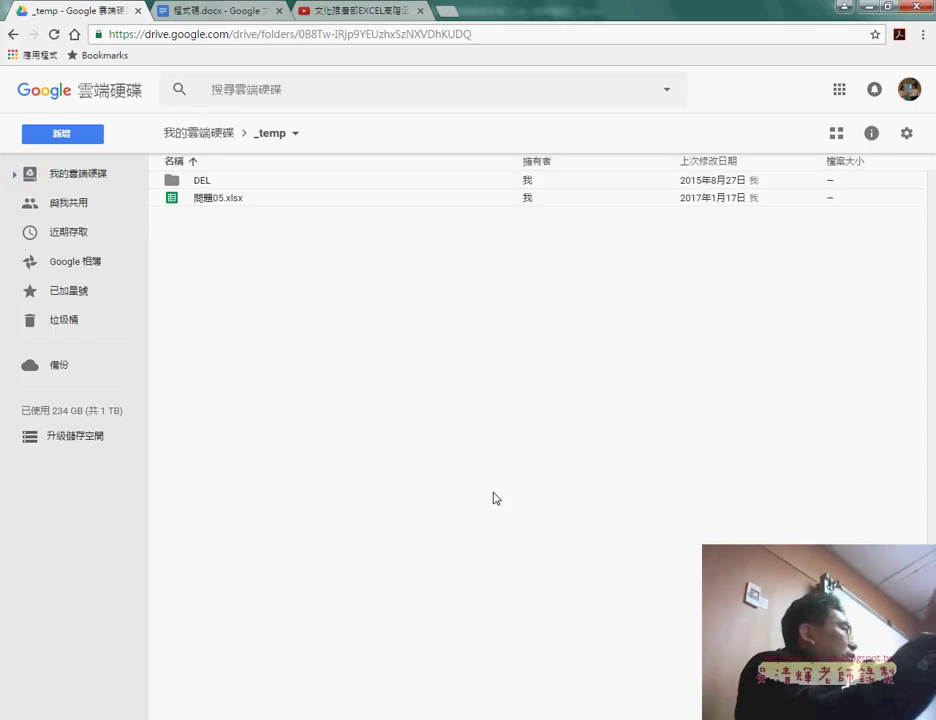
Turn on 'Convert uploaded files to Google Docs editor format' in Drive settings.
{"action": "left_click", "coordinate": [908, 138]}
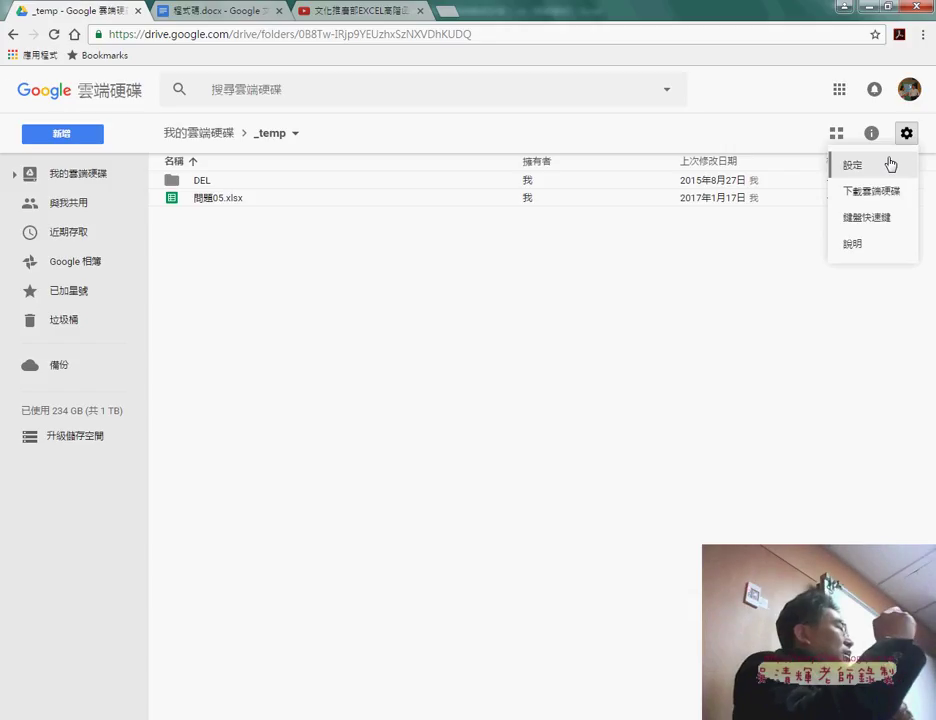
{"action": "left_click", "coordinate": [890, 164]}
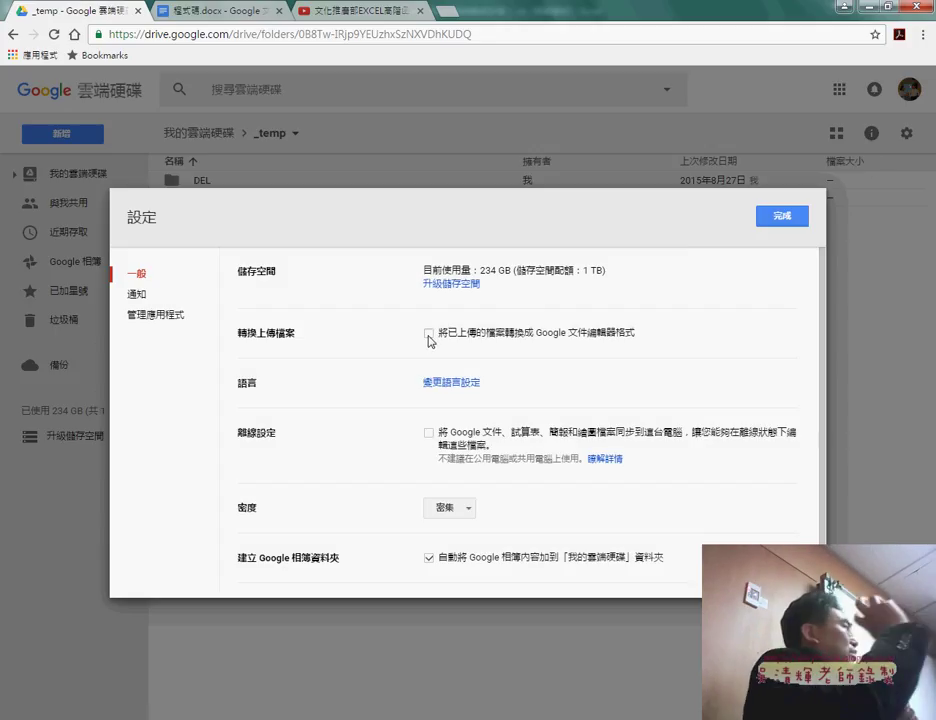
{"action": "left_click_drag", "start_coordinate": [238, 332], "coordinate": [296, 331]}
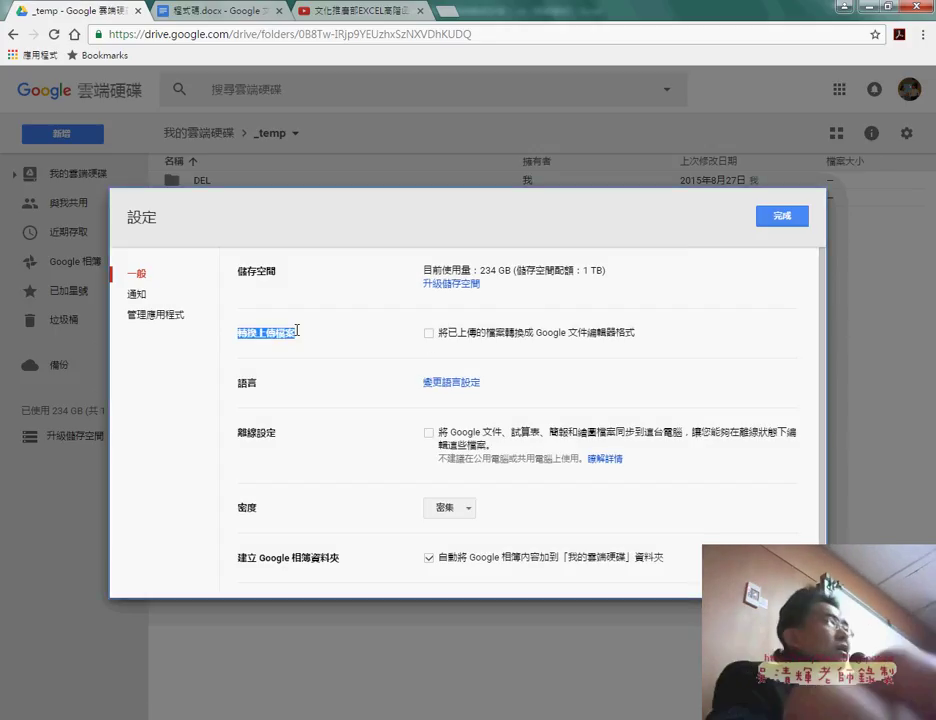
{"action": "left_click", "coordinate": [429, 334]}
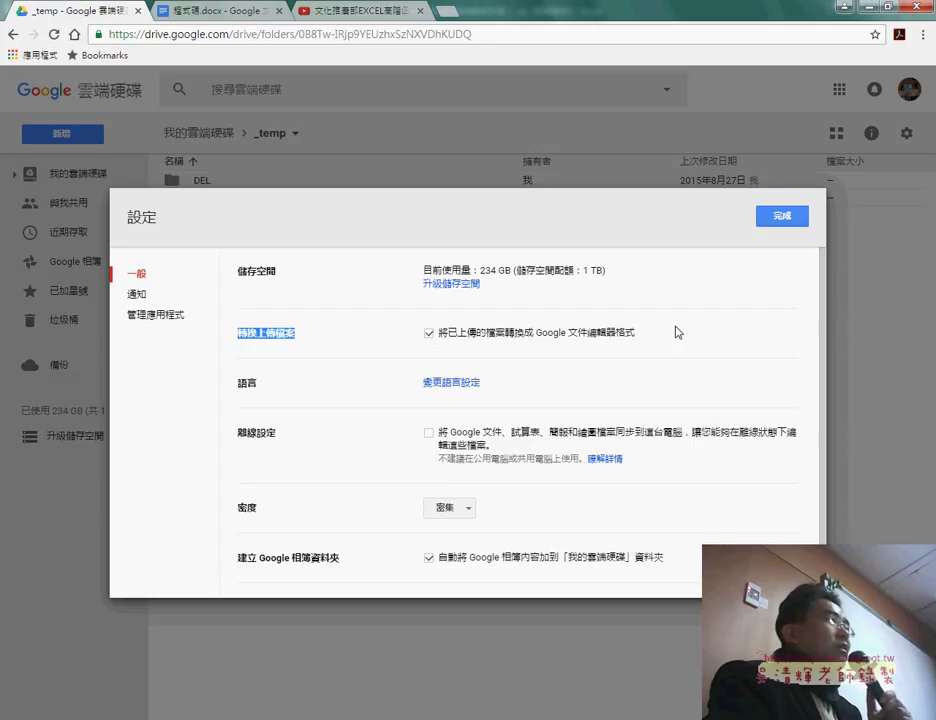
{"action": "left_click", "coordinate": [794, 215]}
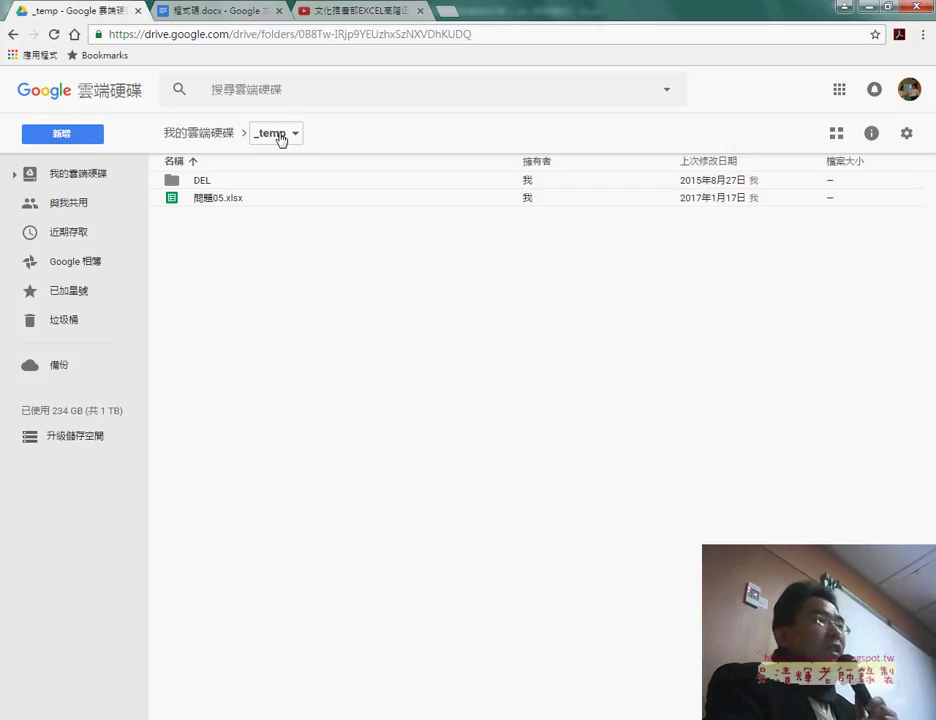
Upload the teacher training-hours .xls workbook from the Desktop into the _temp folder.
{"action": "right_click", "coordinate": [334, 333]}
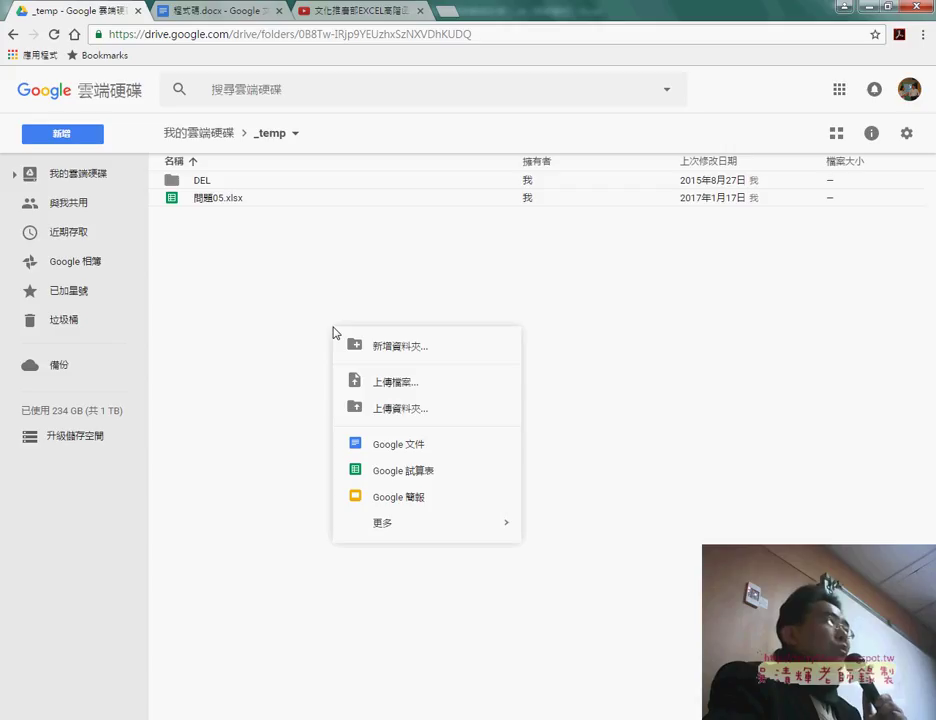
{"action": "left_click", "coordinate": [389, 385]}
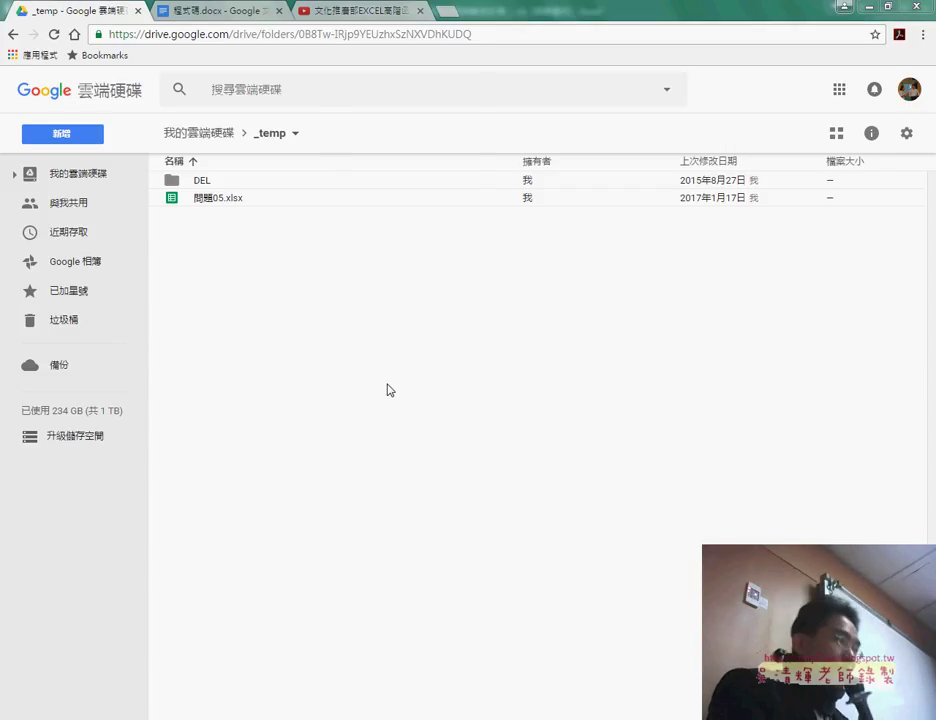
{"action": "left_click", "coordinate": [104, 95]}
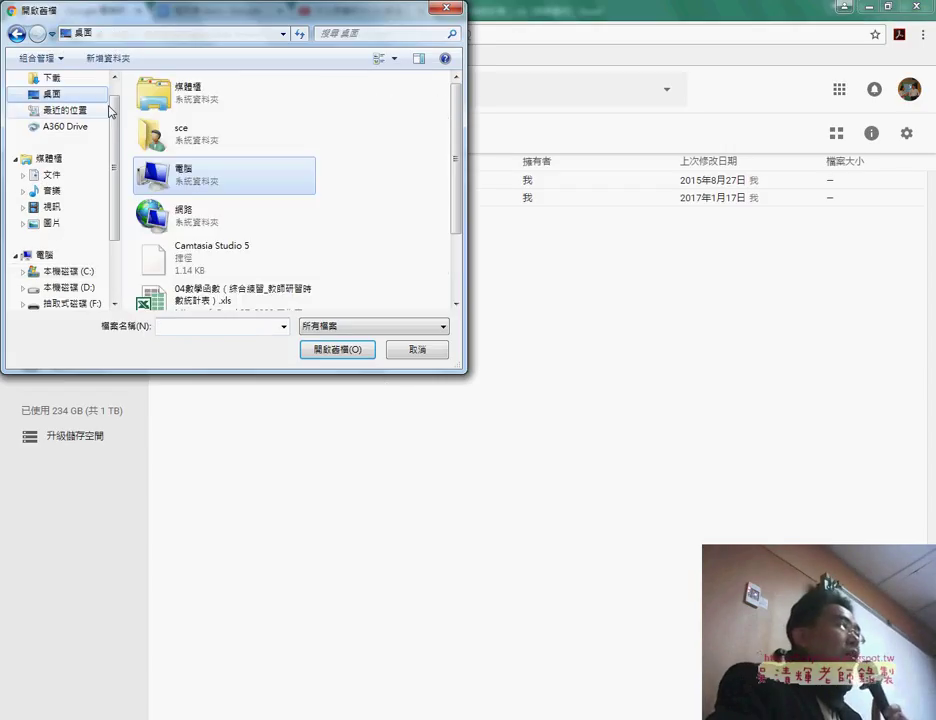
{"action": "scroll", "coordinate": [458, 261], "scroll_direction": "down", "scroll_amount": 3}
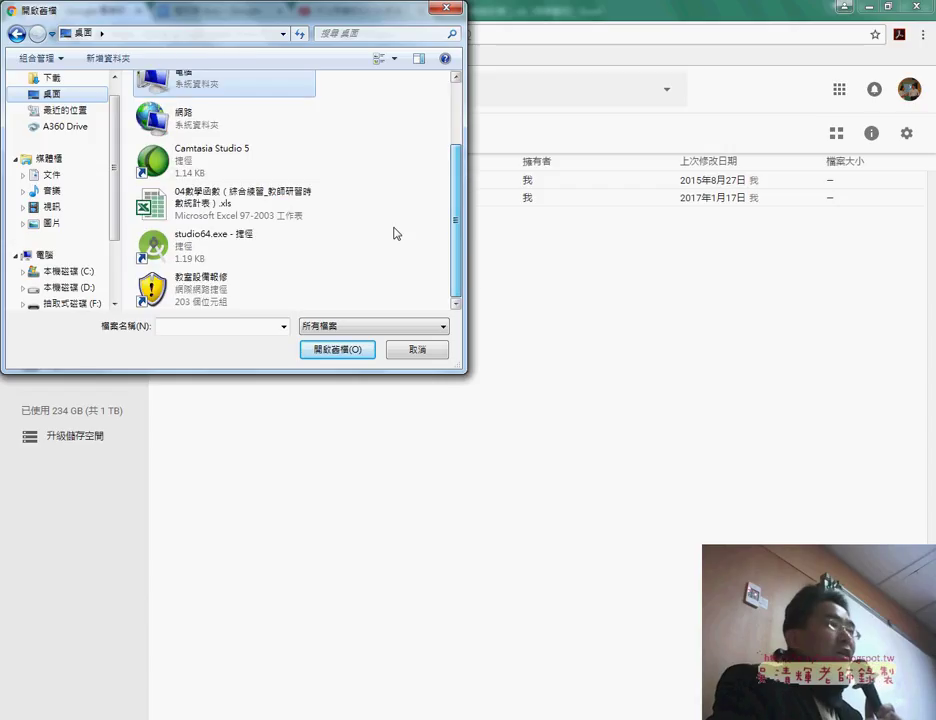
{"action": "left_click", "coordinate": [272, 198]}
{"action": "double_click", "coordinate": [272, 198]}
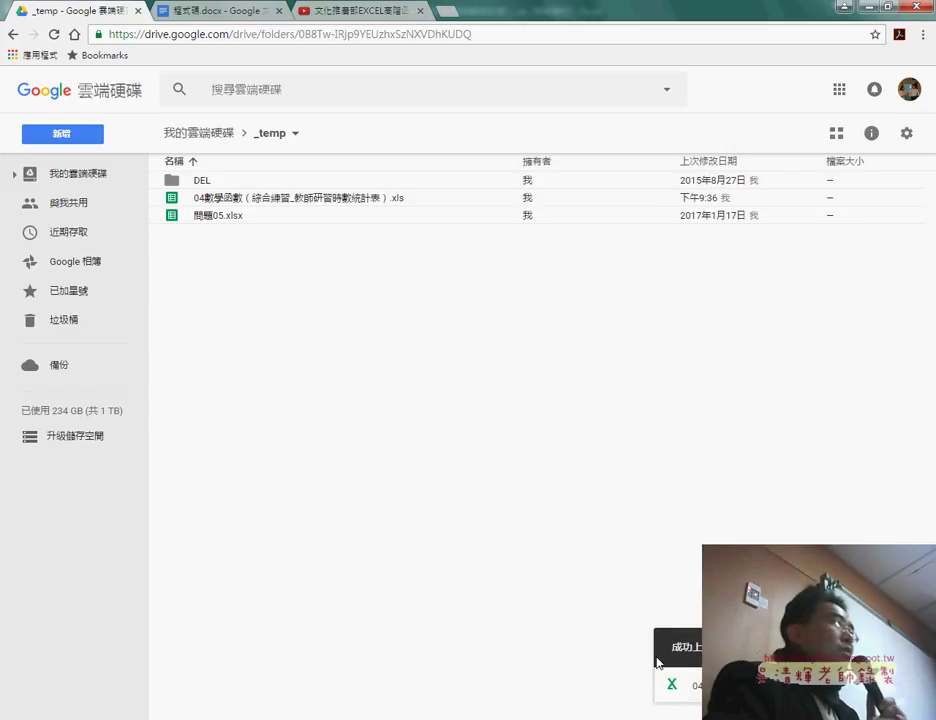
Highlight the uploaded file's spreadsheet icon, then open it in Google Sheets.
{"action": "left_click", "coordinate": [260, 201]}
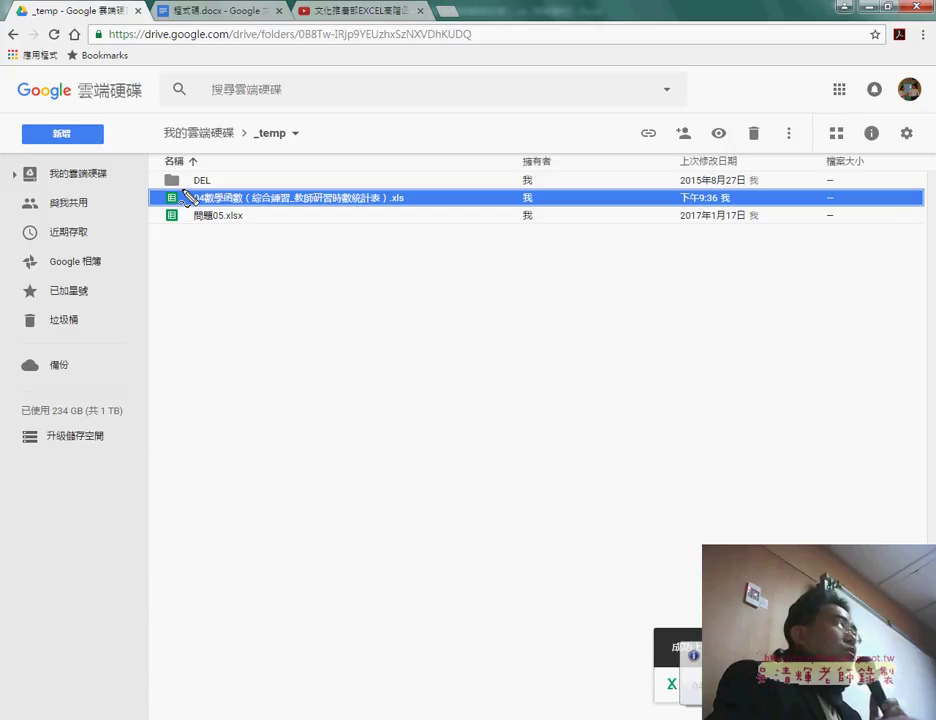
{"action": "left_click_drag", "start_coordinate": [184, 188], "coordinate": [176, 185]}
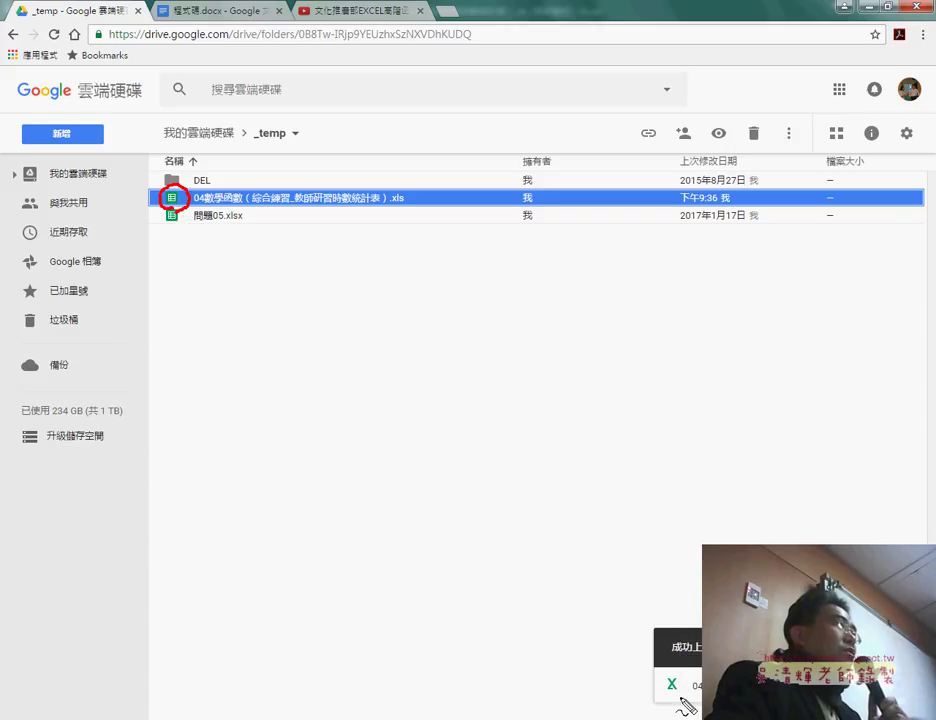
{"action": "left_click_drag", "start_coordinate": [683, 678], "coordinate": [681, 694]}
{"action": "mouse_move", "coordinate": [622, 688]}
{"action": "left_mouse_down"}
{"action": "mouse_move", "coordinate": [652, 686]}
{"action": "mouse_move", "coordinate": [646, 697]}
{"action": "left_mouse_up"}
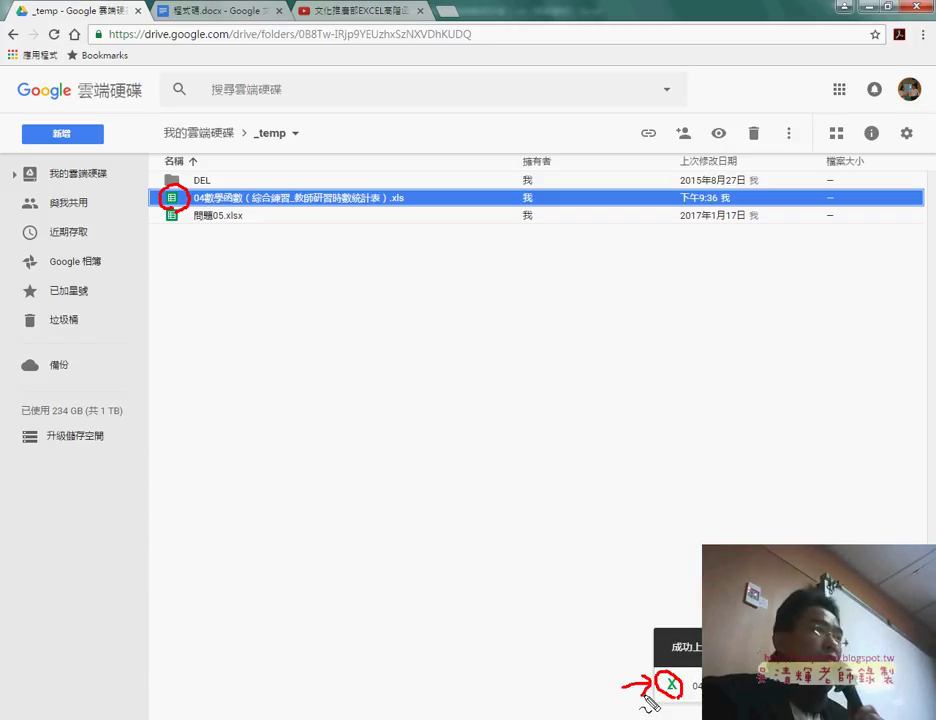
{"action": "key", "text": "Escape"}
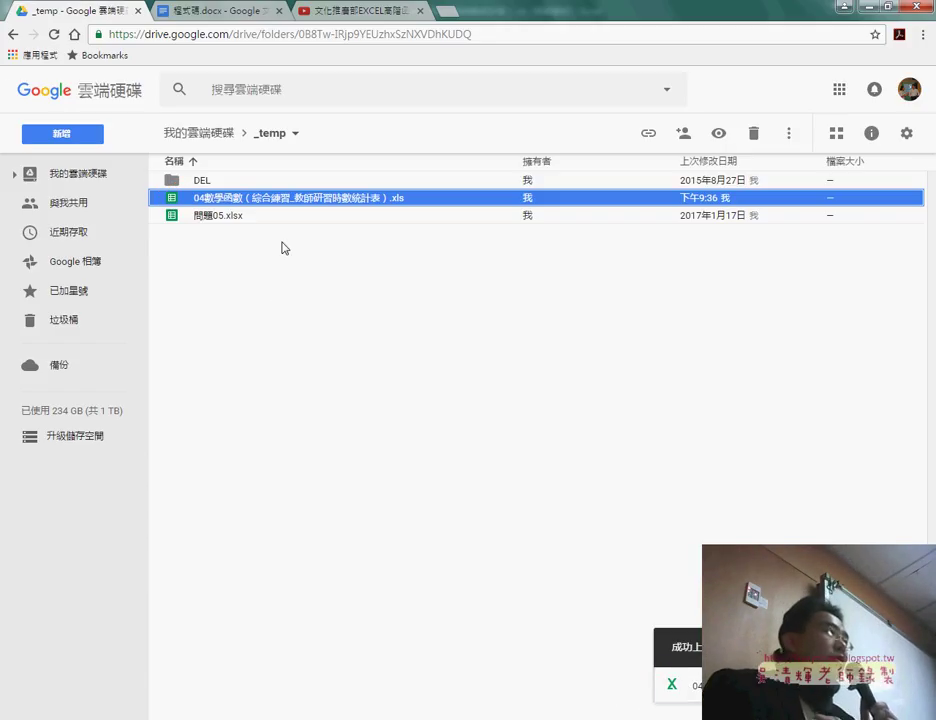
{"action": "double_click", "coordinate": [349, 200]}
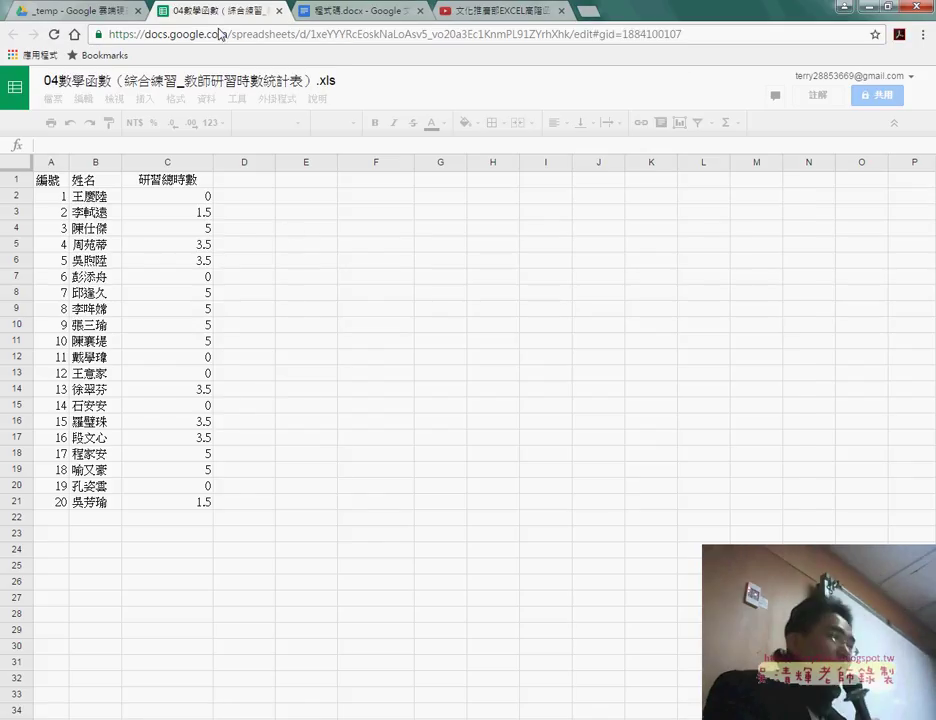
{"action": "left_click", "coordinate": [185, 203]}
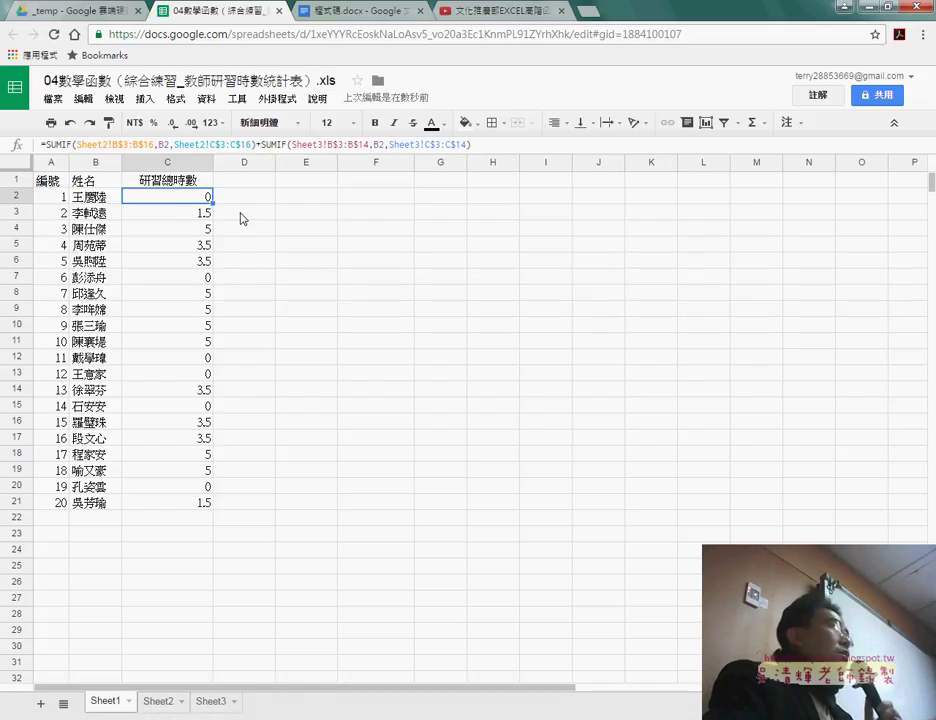
{"action": "type", "text": "5"}
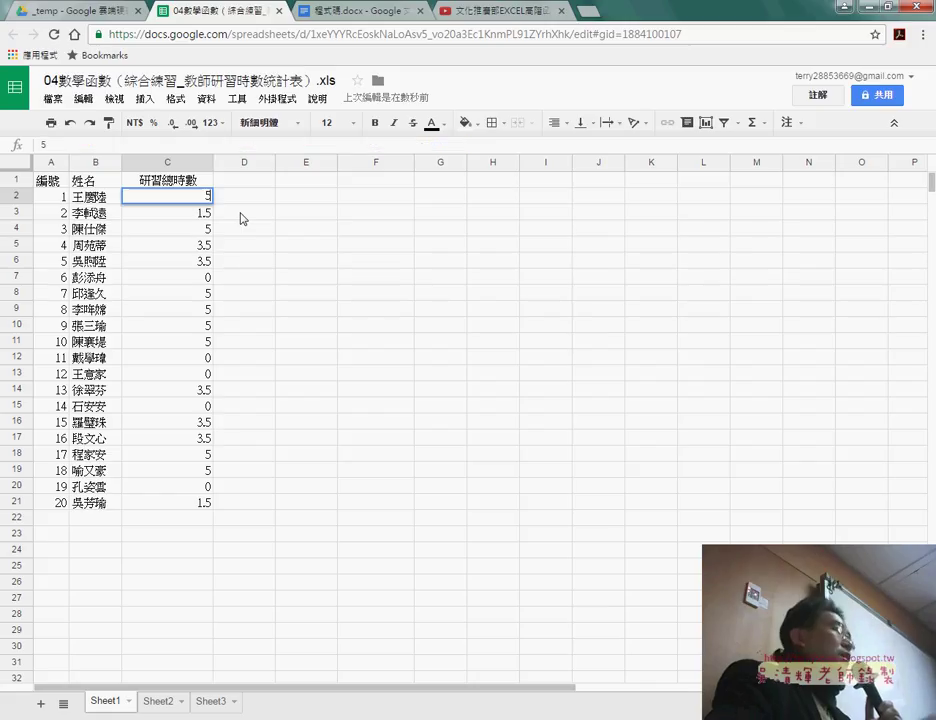
{"action": "key", "text": "Return"}
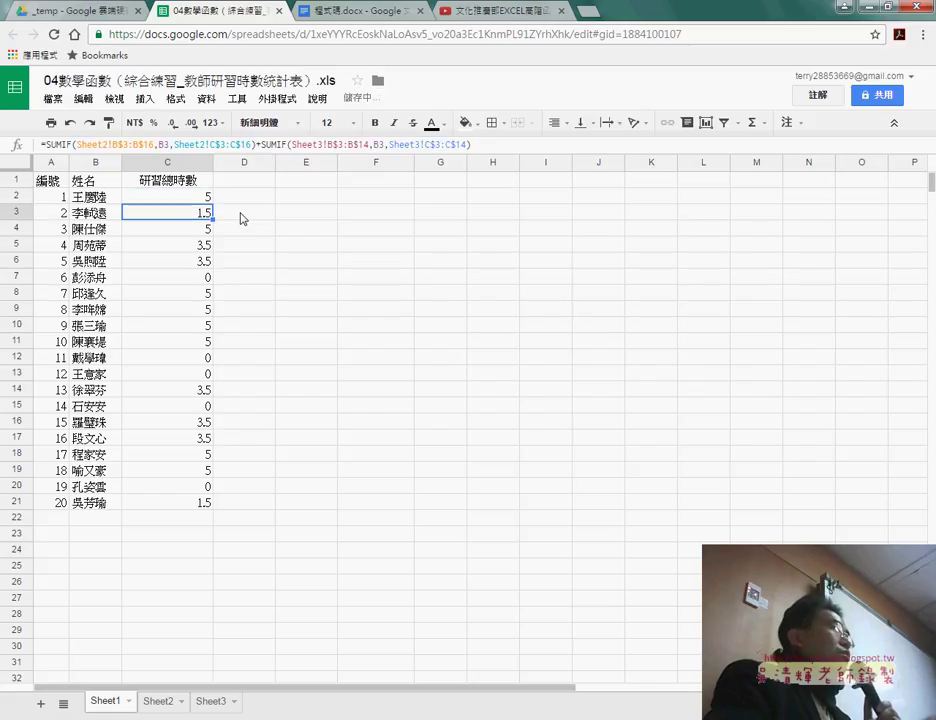
{"action": "left_click", "coordinate": [190, 197]}
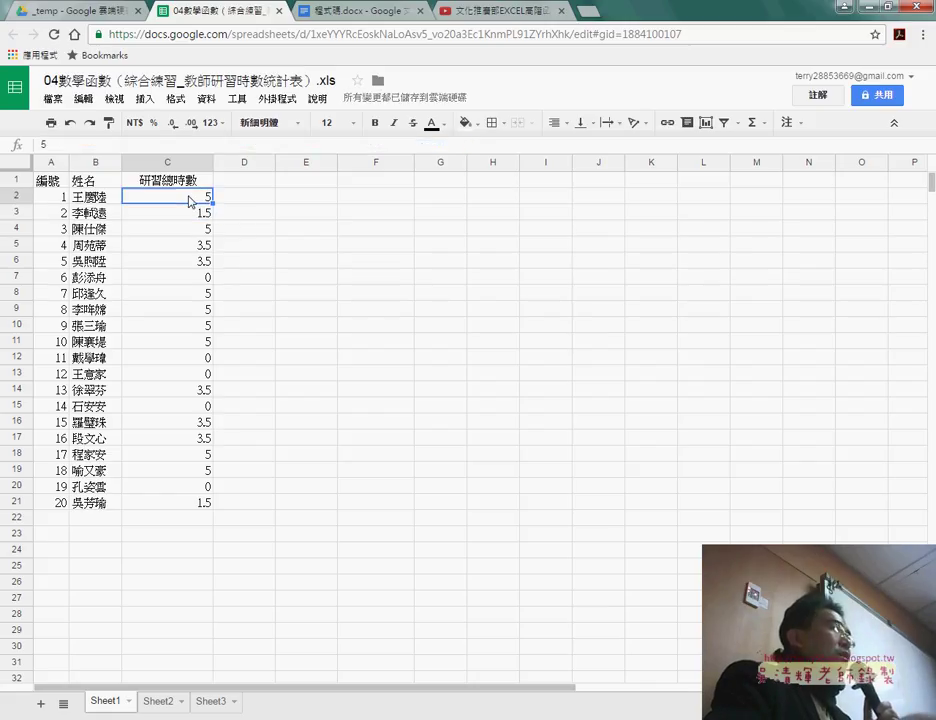
{"action": "key", "text": "ctrl+z"}
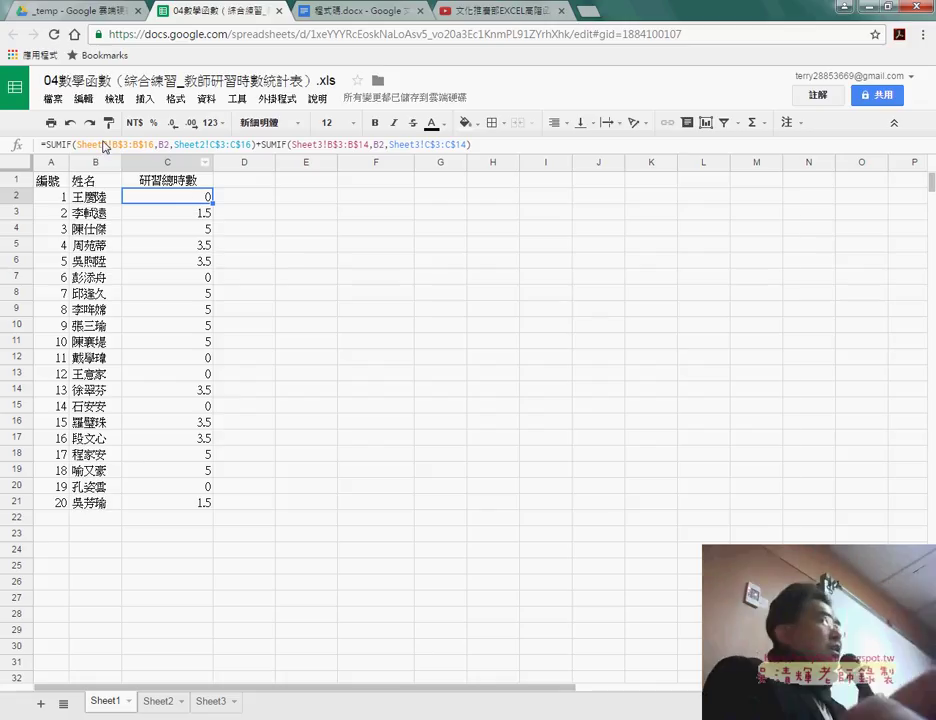
{"action": "left_click", "coordinate": [55, 100]}
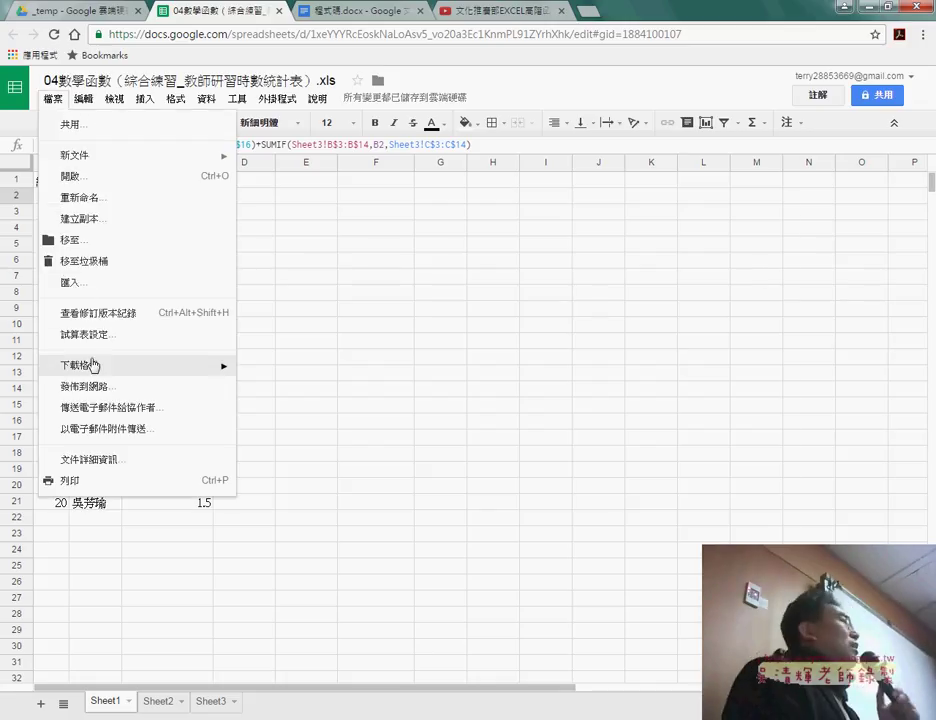
Download the Google Sheets copy as a Microsoft Excel (.xlsx) file.
{"action": "mouse_move", "coordinate": [92, 367]}
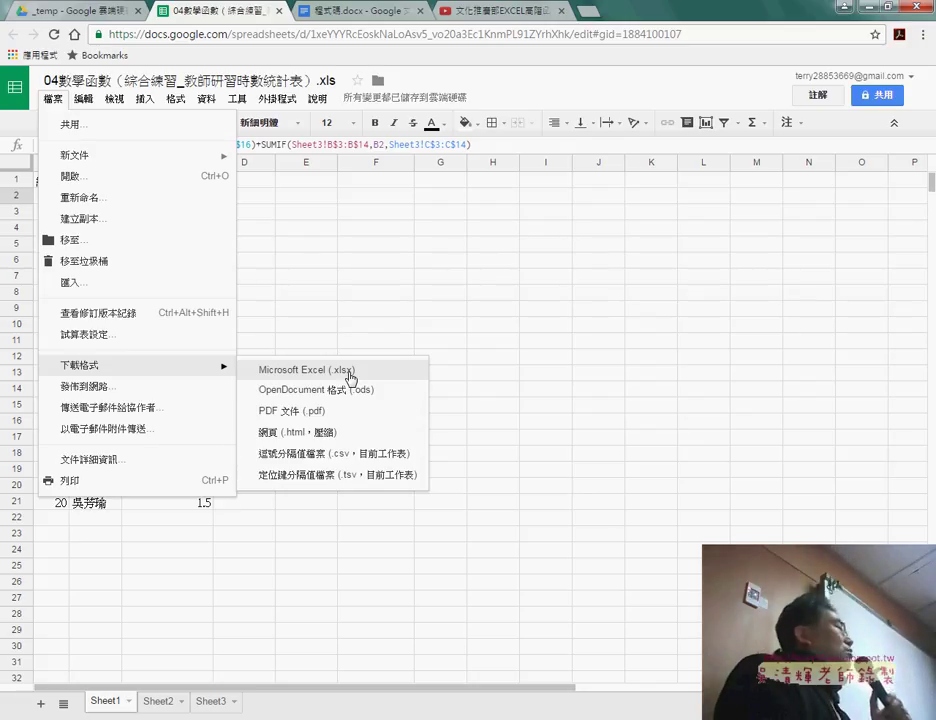
{"action": "left_click", "coordinate": [349, 370]}
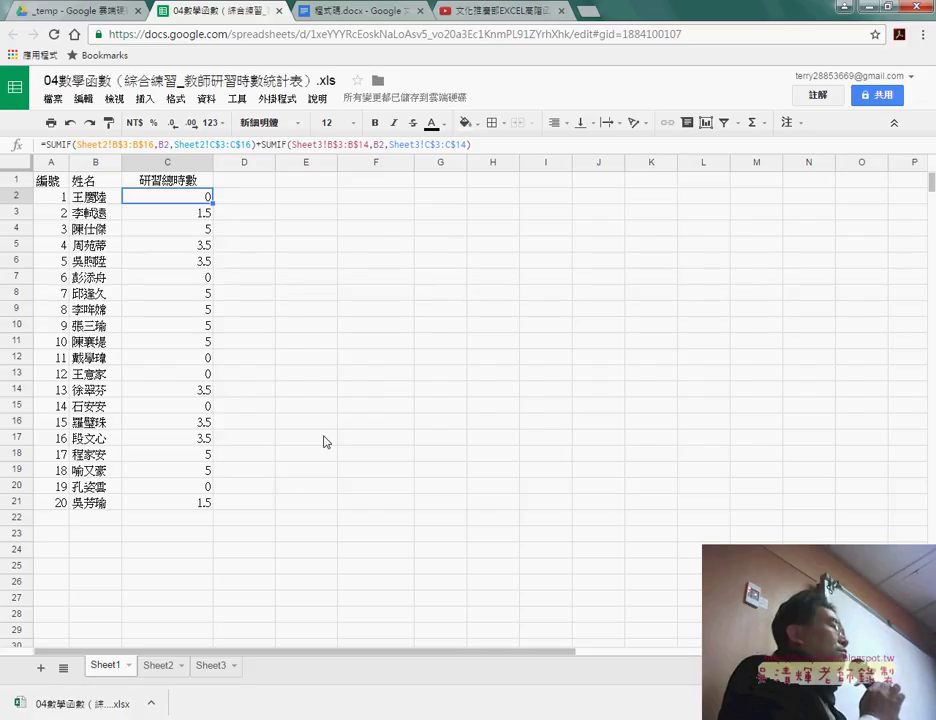
Return to Excel and show the cell commands in C2:C21 are greyed out by protection.
{"action": "mouse_move", "coordinate": [20, 703]}
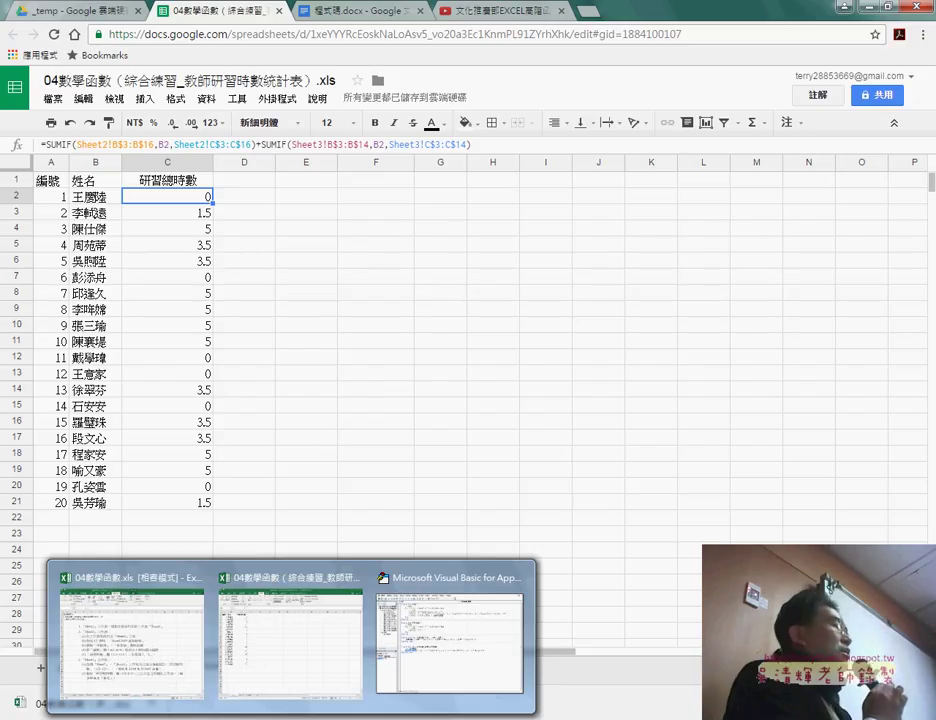
{"action": "left_click", "coordinate": [272, 683]}
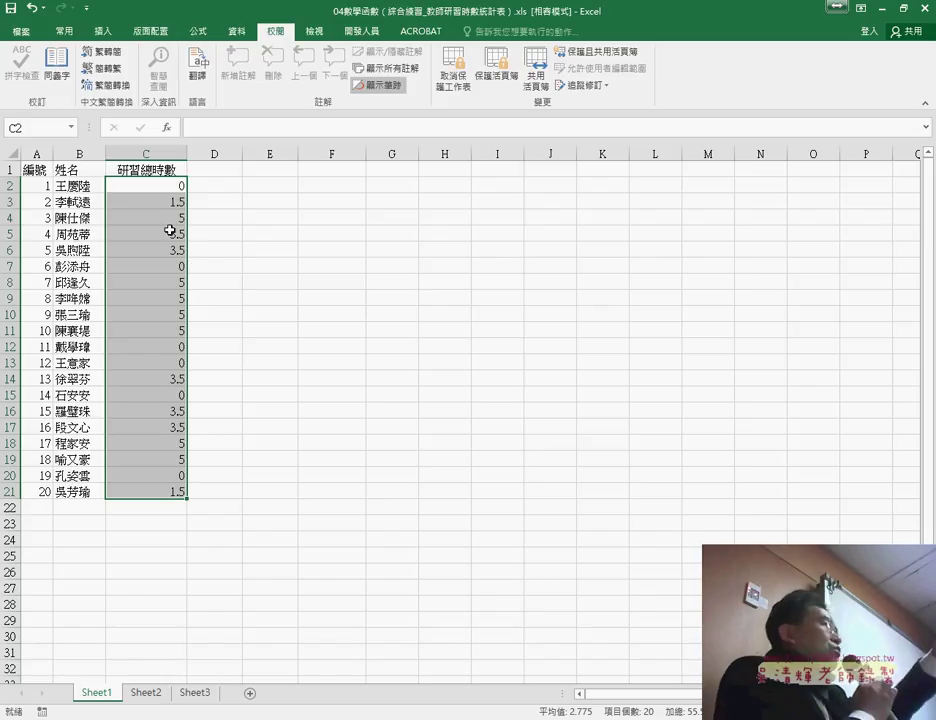
{"action": "right_click", "coordinate": [170, 231]}
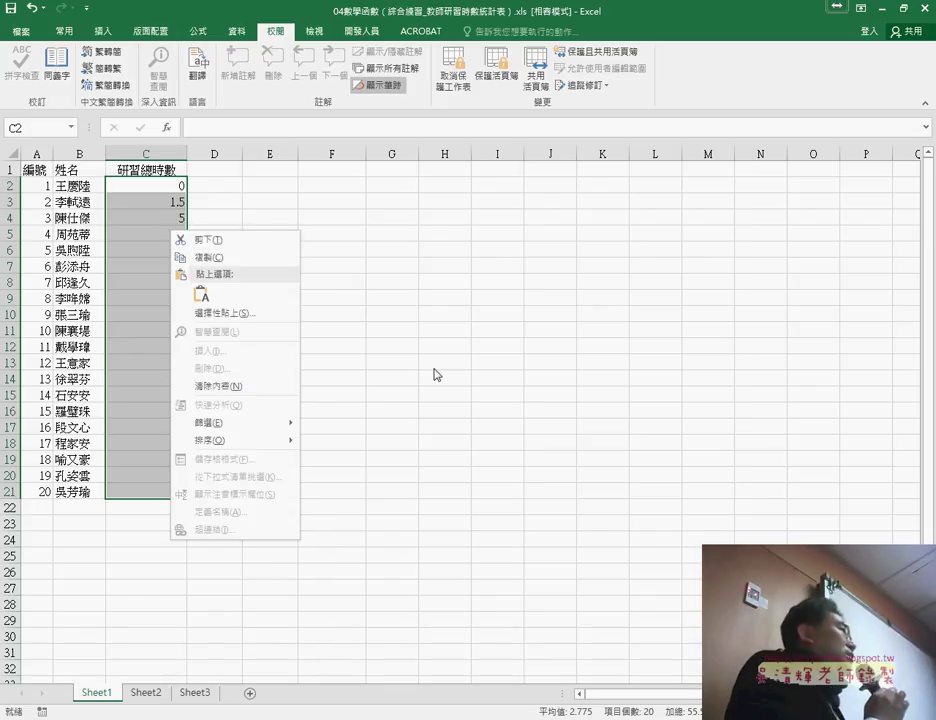
{"action": "key", "text": "Escape"}
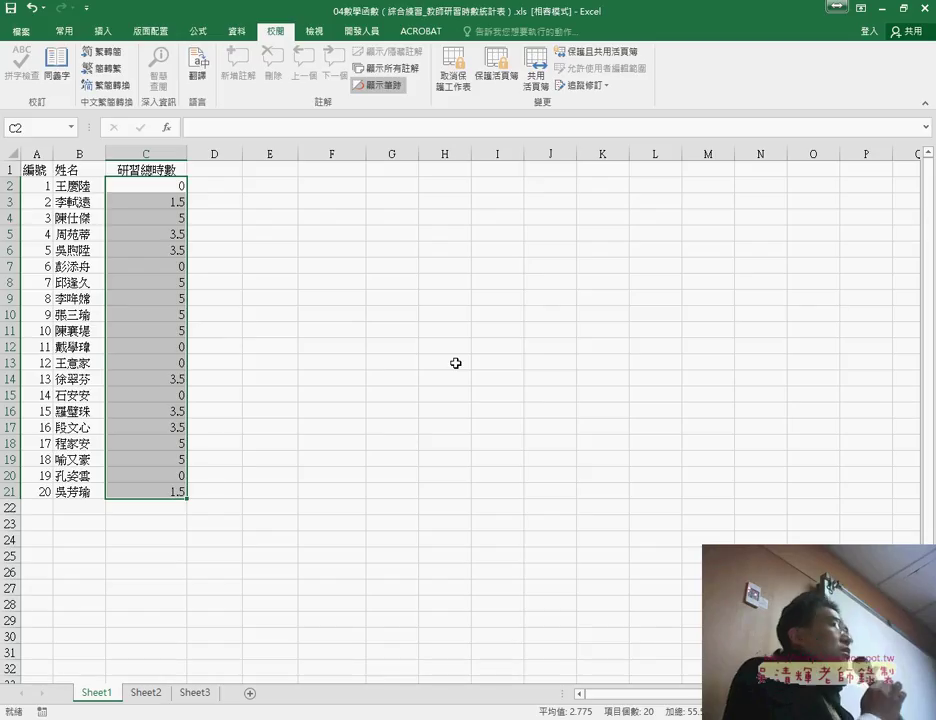